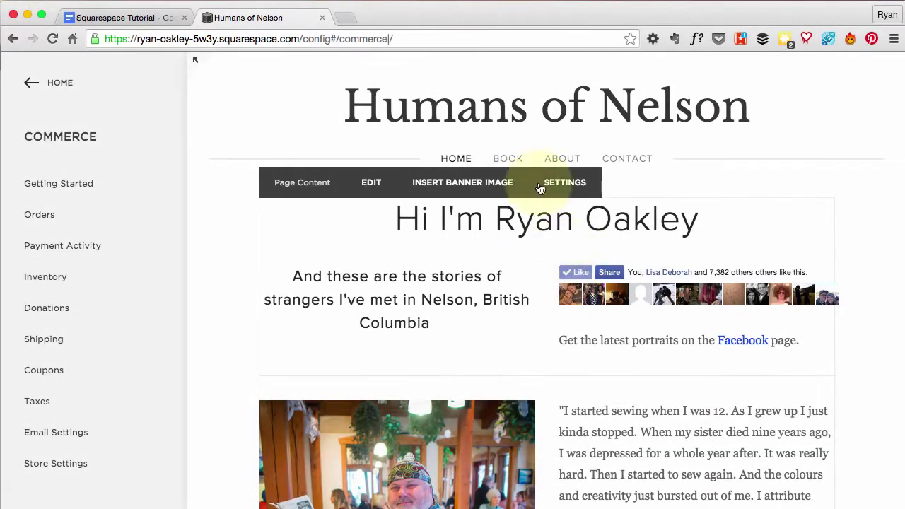
# Open the draft site's Book page and switch to Safari with the finished version of the site
pyautogui.click(515, 157)
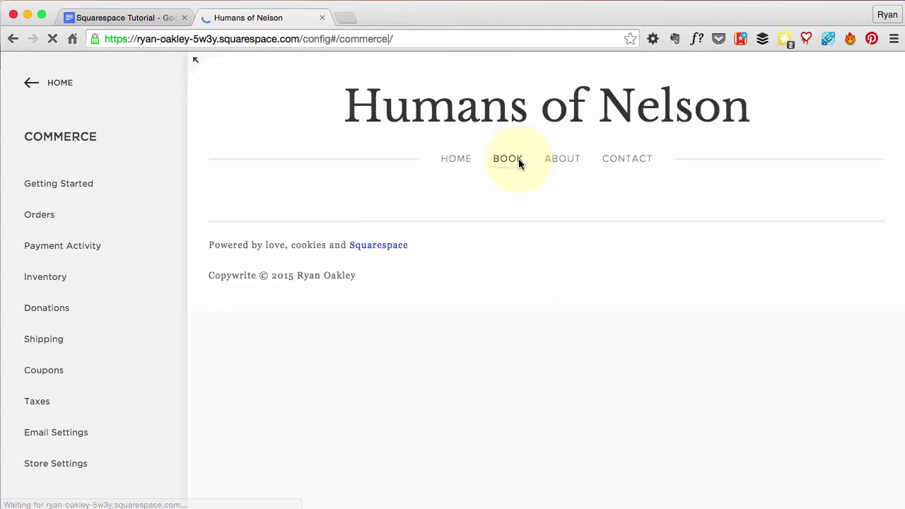
pyautogui.press('super+Tab')
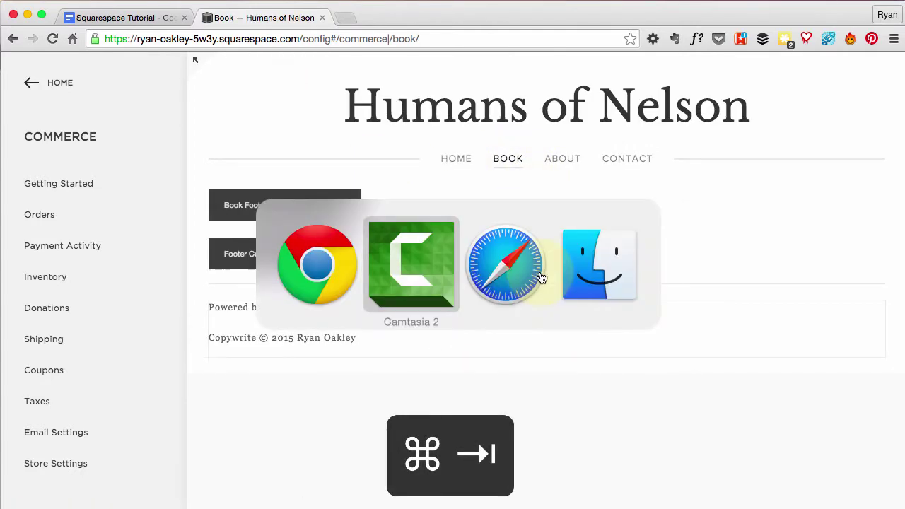
pyautogui.click(542, 277)
# Examine the finished Book page's layout, including the reader quotes, product with purchase option, photo gallery and ways to get the book
pyautogui.scroll(-4, 529, 268)
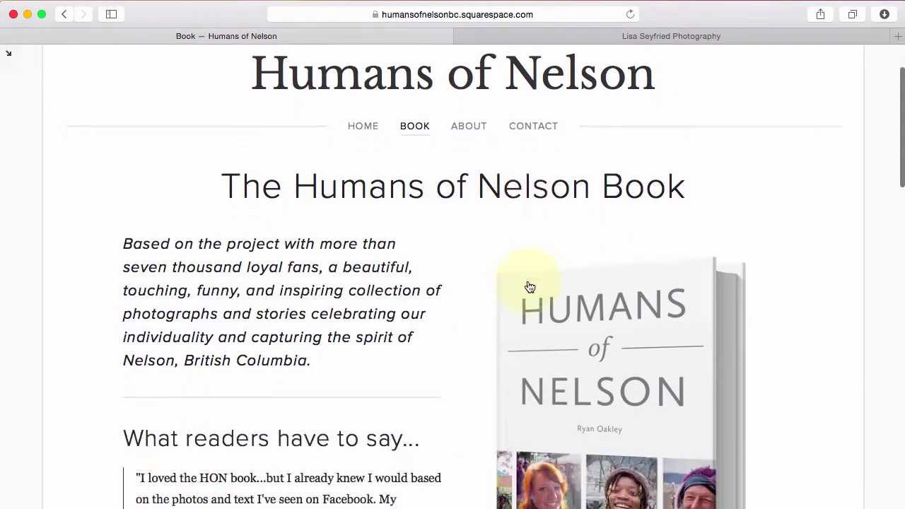
pyautogui.scroll(-2, 418, 284)
pyautogui.scroll(1, 418, 285)
pyautogui.scroll(-10, 394, 210)
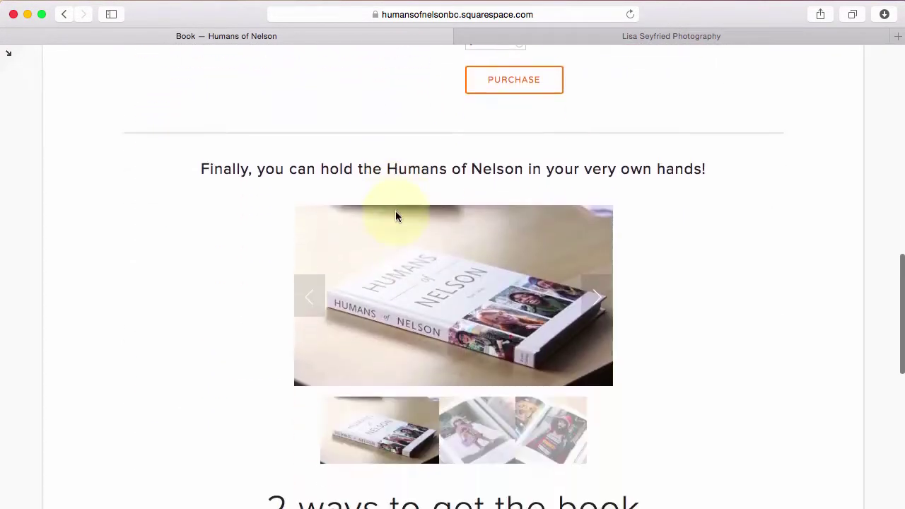
pyautogui.scroll(-5, 397, 216)
pyautogui.scroll(-4, 458, 219)
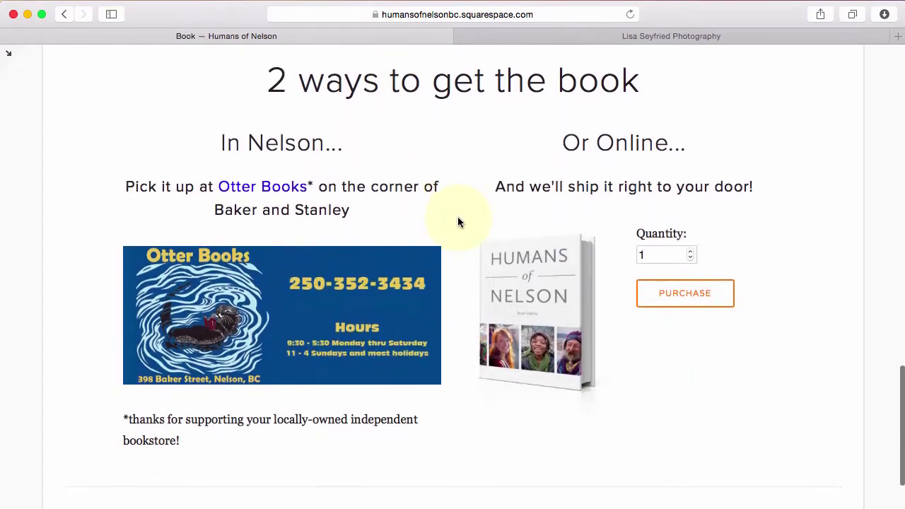
pyautogui.scroll(8, 458, 219)
pyautogui.scroll(4, 458, 220)
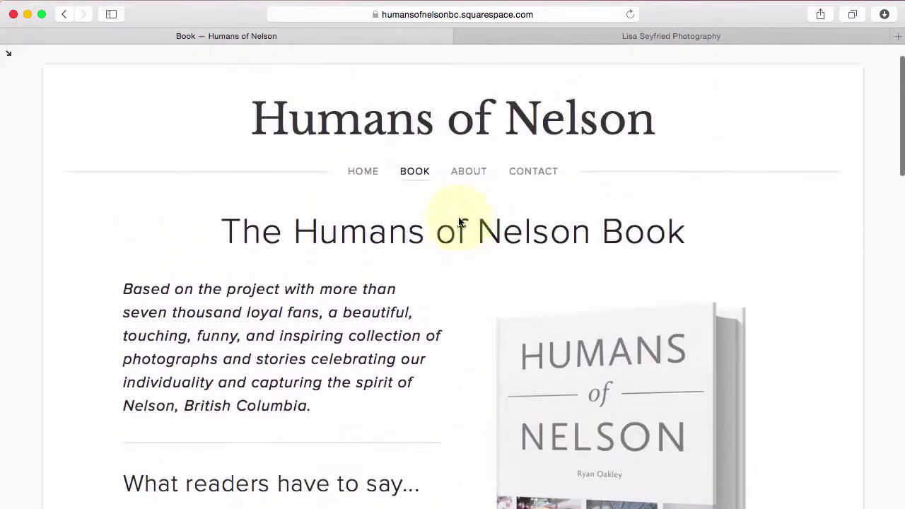
pyautogui.scroll(-4, 458, 221)
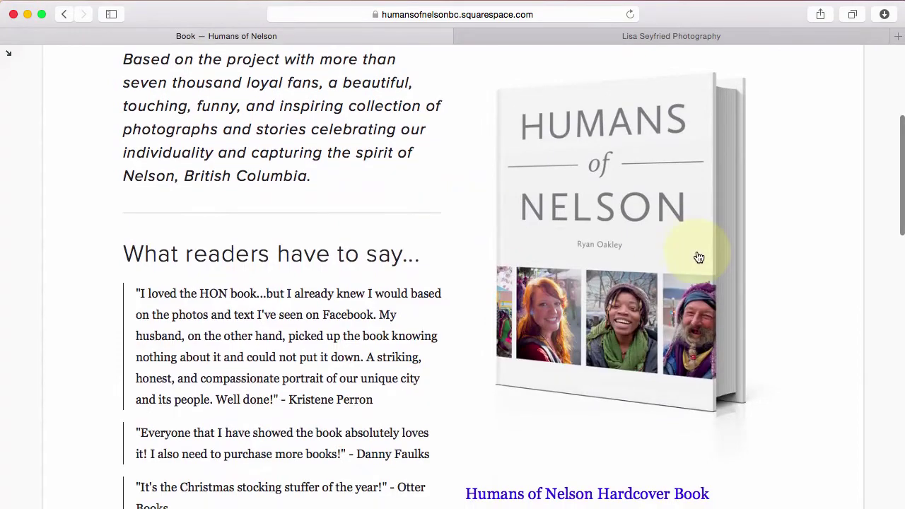
pyautogui.scroll(-3, 695, 256)
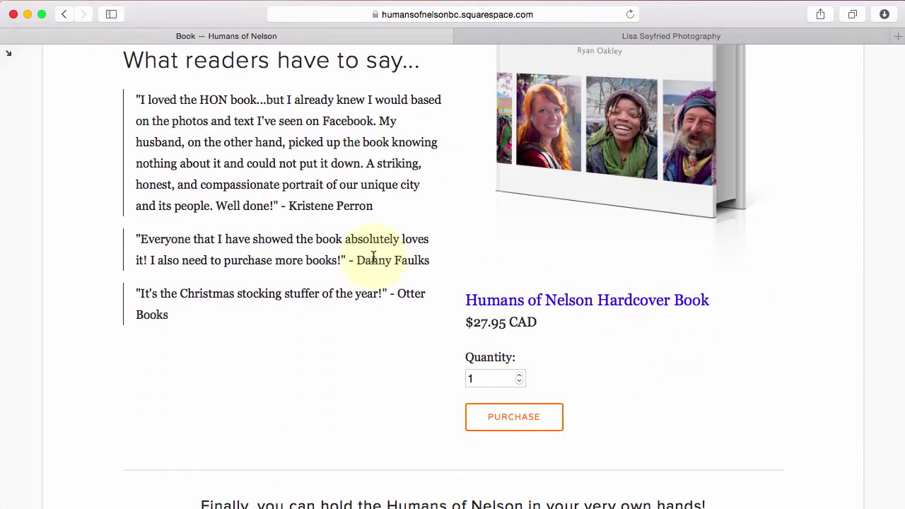
pyautogui.scroll(6, 357, 269)
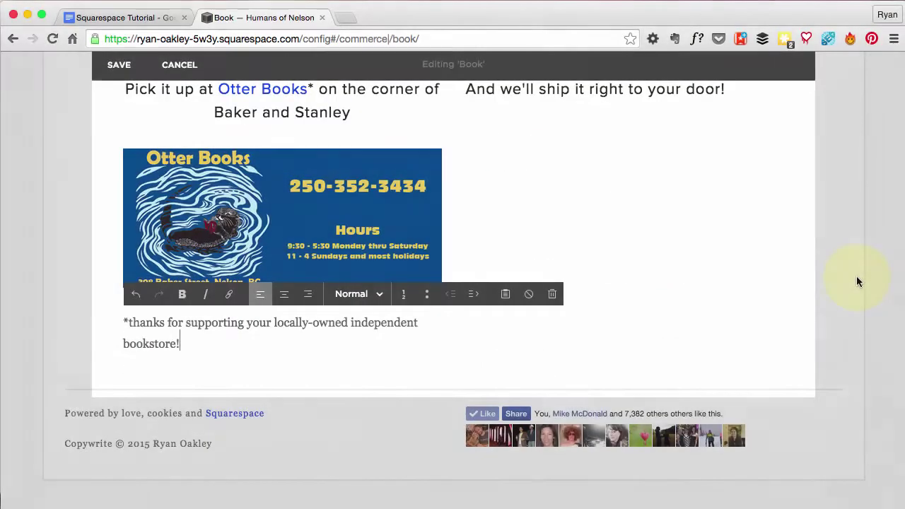
# Compare the draft Book page in Chrome with the finished one in Safari, checking where the product and purchase option belong
pyautogui.scroll(15, 857, 279)
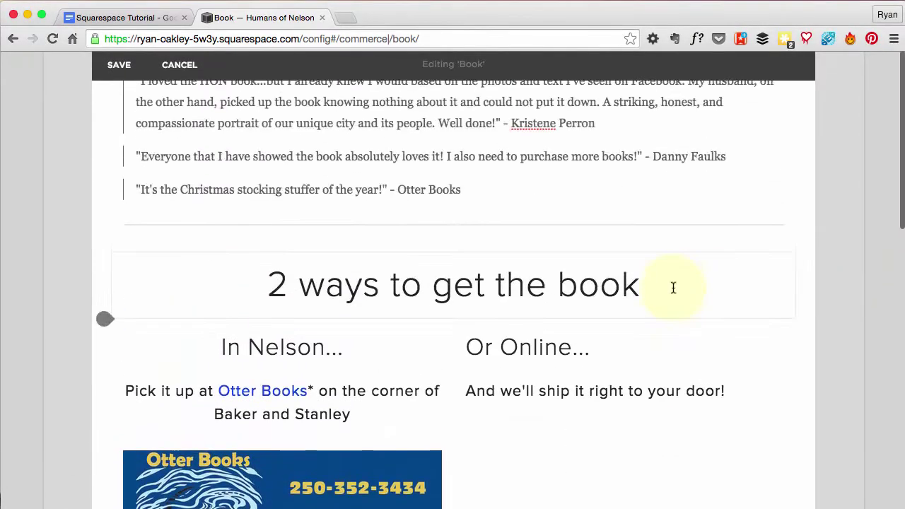
pyautogui.scroll(-10, 674, 292)
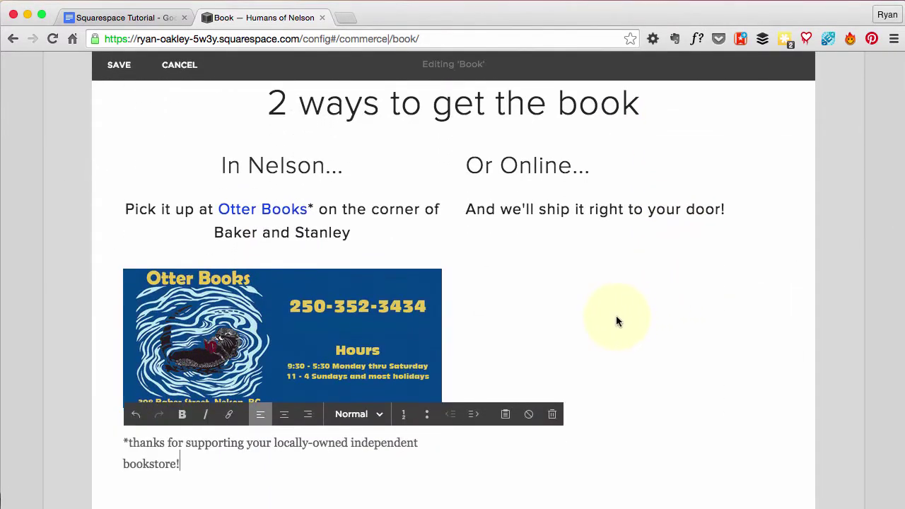
pyautogui.moveTo(232, 354)
pyautogui.scroll(10, 619, 333)
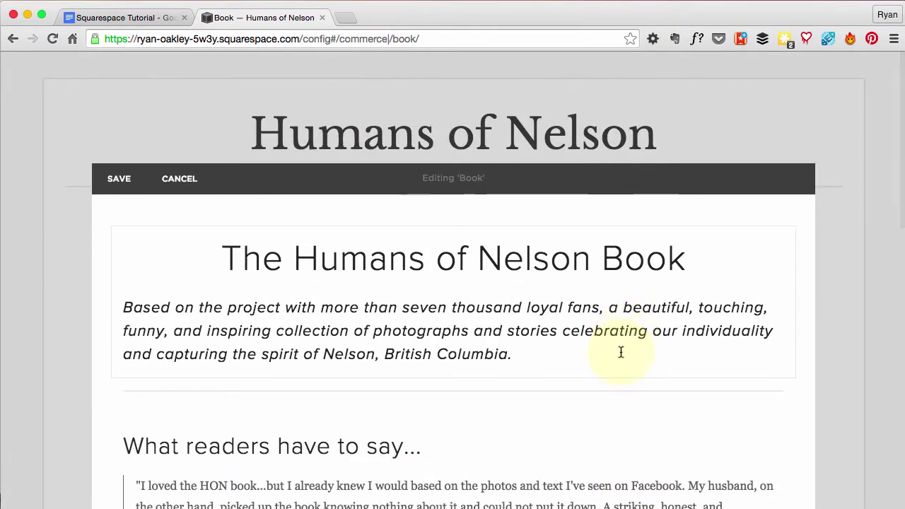
pyautogui.scroll(-5, 620, 354)
pyautogui.press('super+Tab')
pyautogui.press('super+Tab')
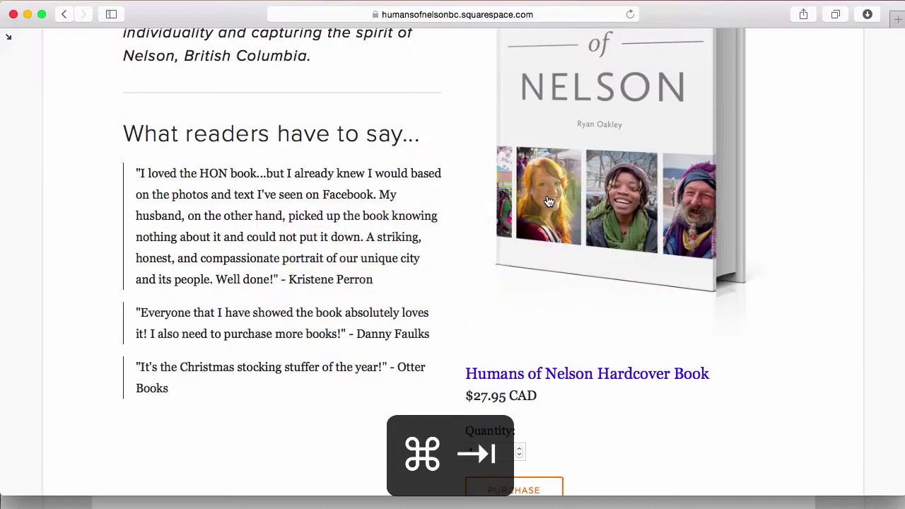
pyautogui.scroll(-2, 526, 431)
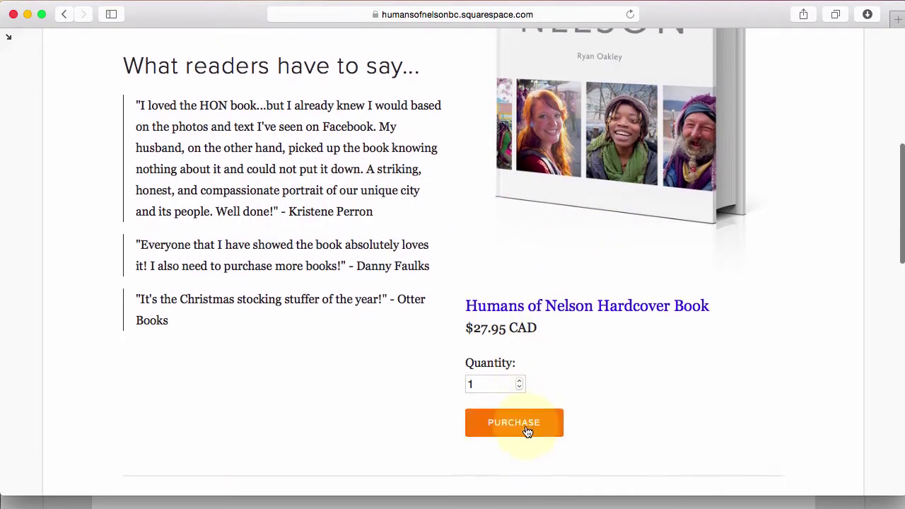
pyautogui.press('super+Tab')
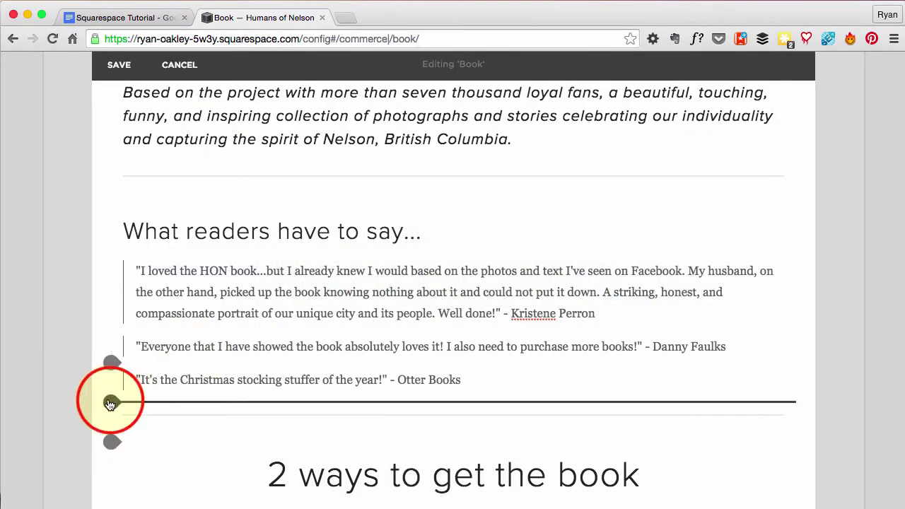
# Insert a Product block below the reader quotes, search for "humans" and select the Humans of Nelson Hardcover Book
pyautogui.click(111, 405)
pyautogui.scroll(-10, 298, 401)
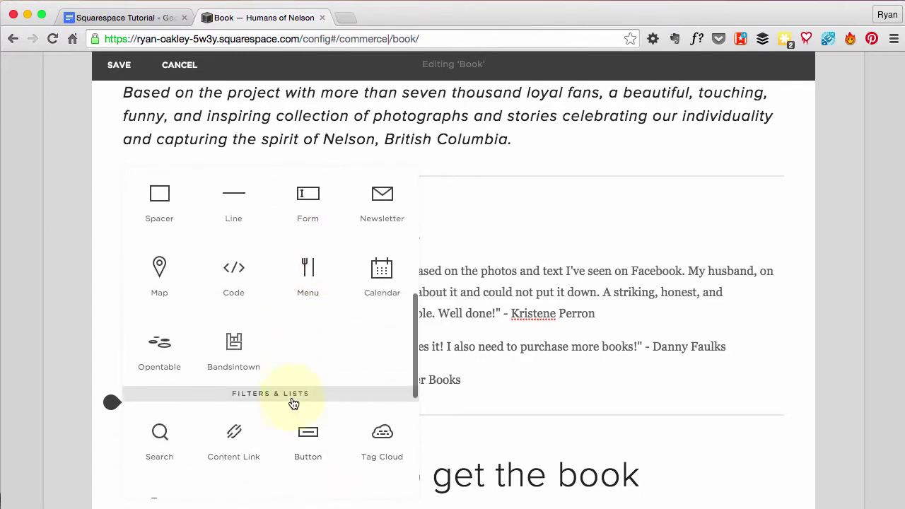
pyautogui.scroll(-5, 293, 403)
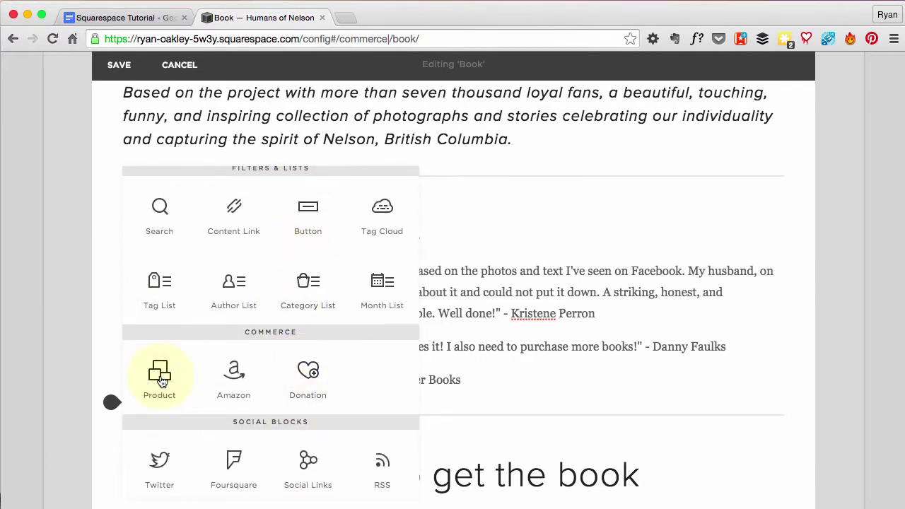
pyautogui.click(161, 381)
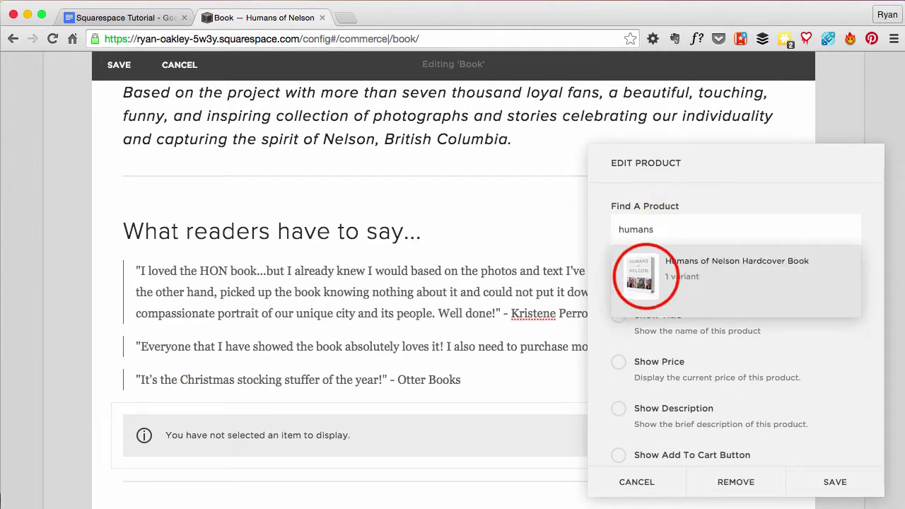
pyautogui.click(645, 276)
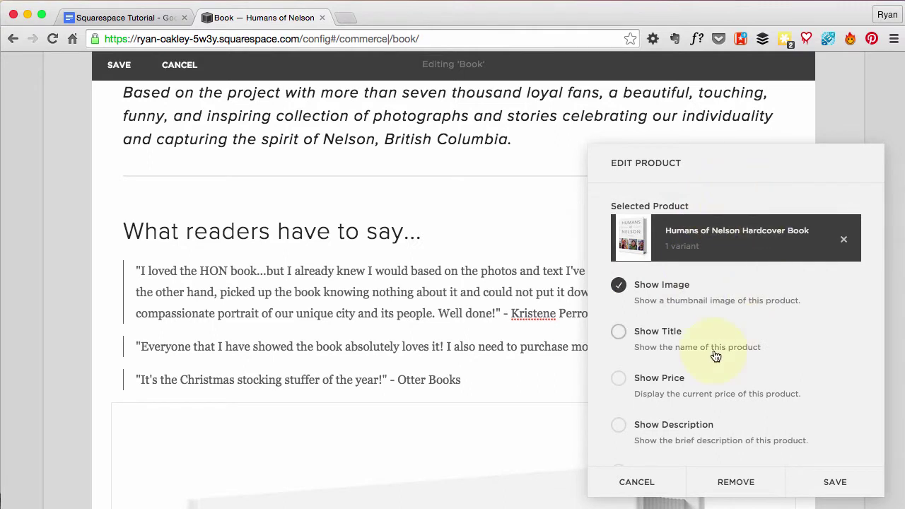
# Enable the product block's title, price and Add To Cart button, and save the block settings
pyautogui.scroll(-2, 720, 351)
pyautogui.scroll(2, 702, 333)
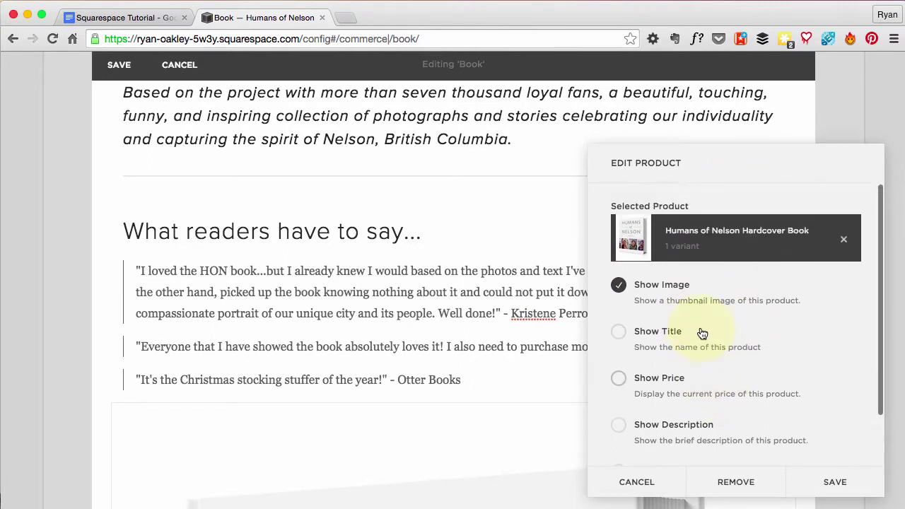
pyautogui.click(621, 335)
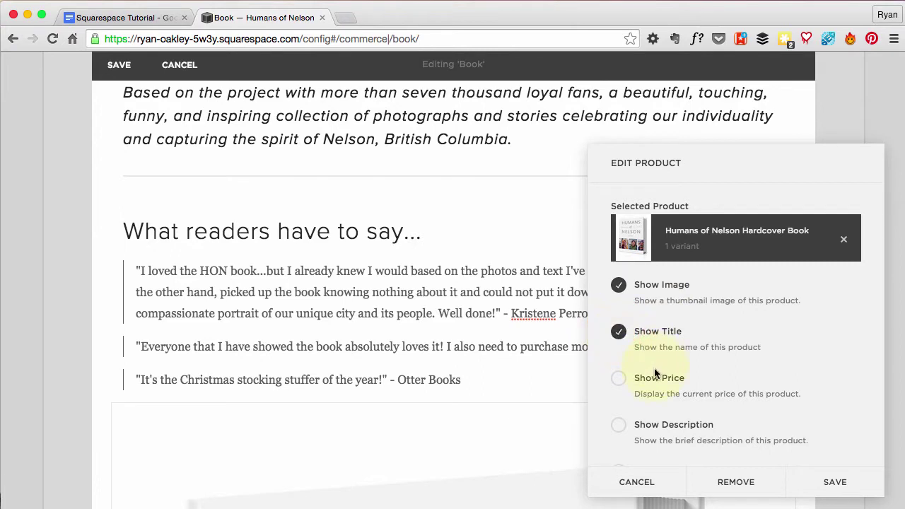
pyautogui.scroll(-2, 606, 378)
pyautogui.click(617, 319)
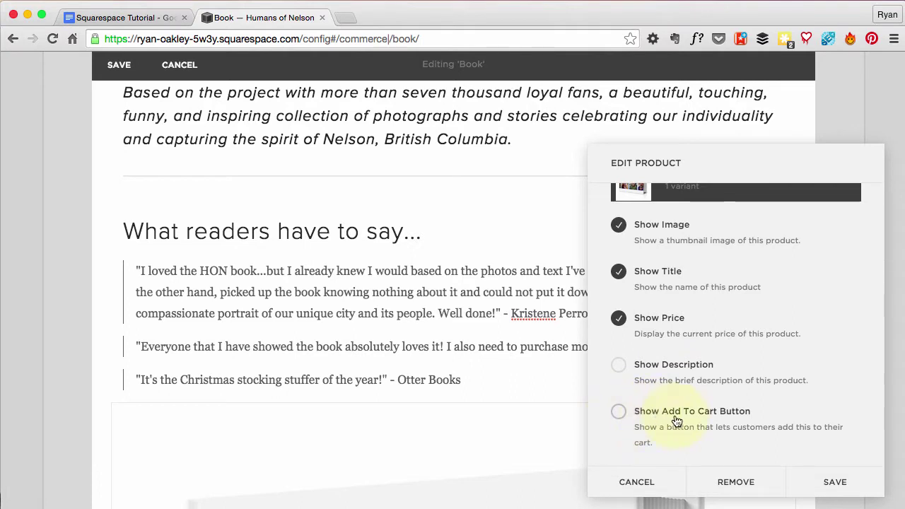
pyautogui.click(625, 422)
pyautogui.click(841, 485)
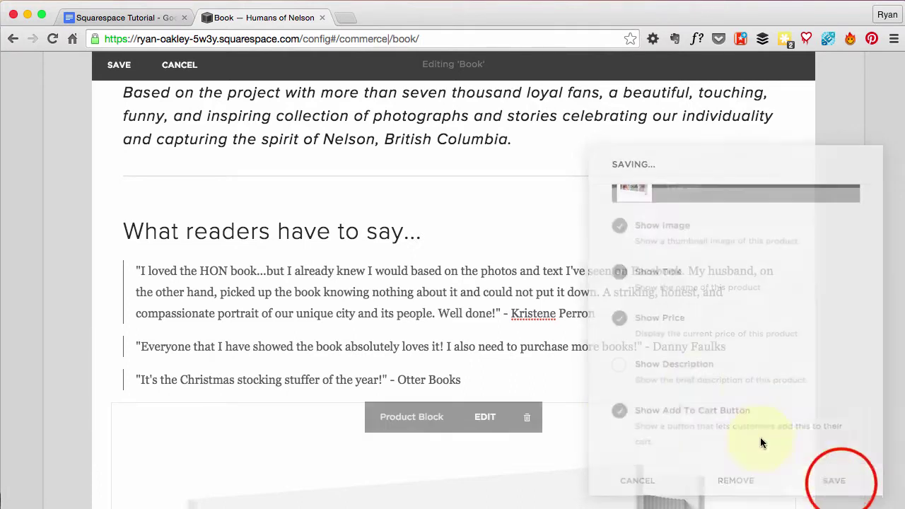
# Move the product block into a right-hand column beside the intro text and reader quotes
pyautogui.scroll(-3, 697, 384)
pyautogui.scroll(-3, 690, 397)
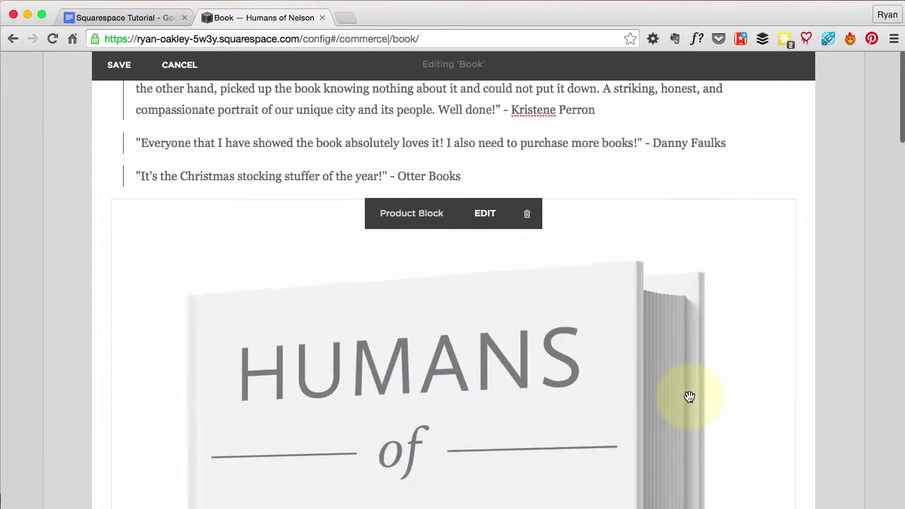
pyautogui.scroll(2, 481, 365)
pyautogui.moveTo(146, 396); pyautogui.dragTo(787, 418)
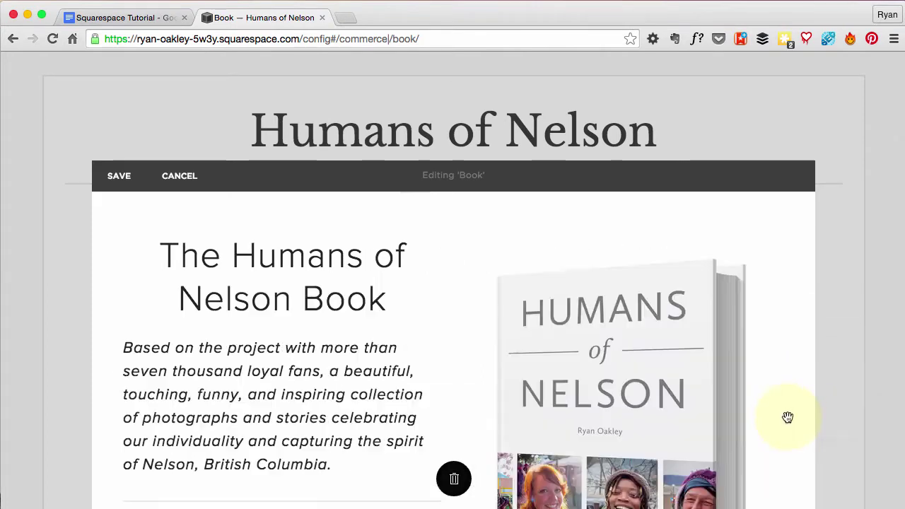
pyautogui.scroll(-4, 708, 364)
pyautogui.scroll(2, 307, 191)
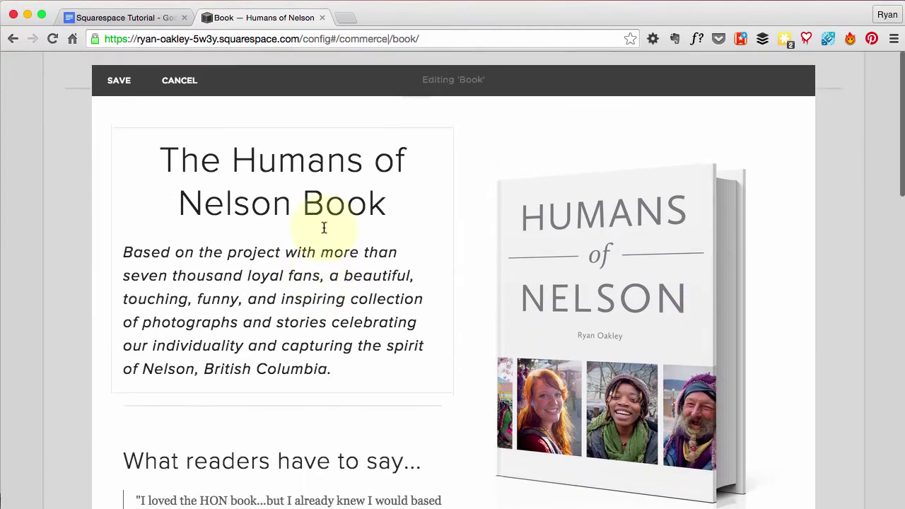
# Cut the heading "The Humans of Nelson Book" from the intro text block and remove the empty line it leaves
pyautogui.click(396, 229)
pyautogui.moveTo(396, 228); pyautogui.dragTo(157, 187)
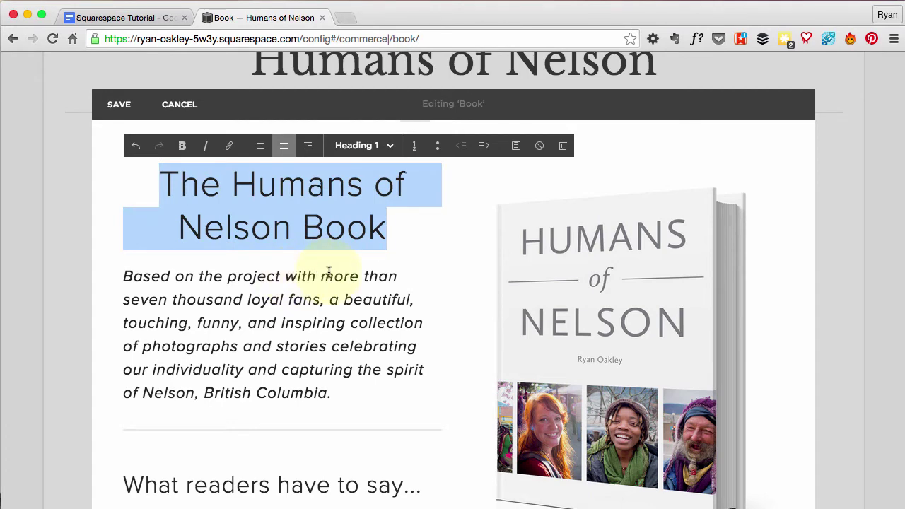
pyautogui.press('super+x')
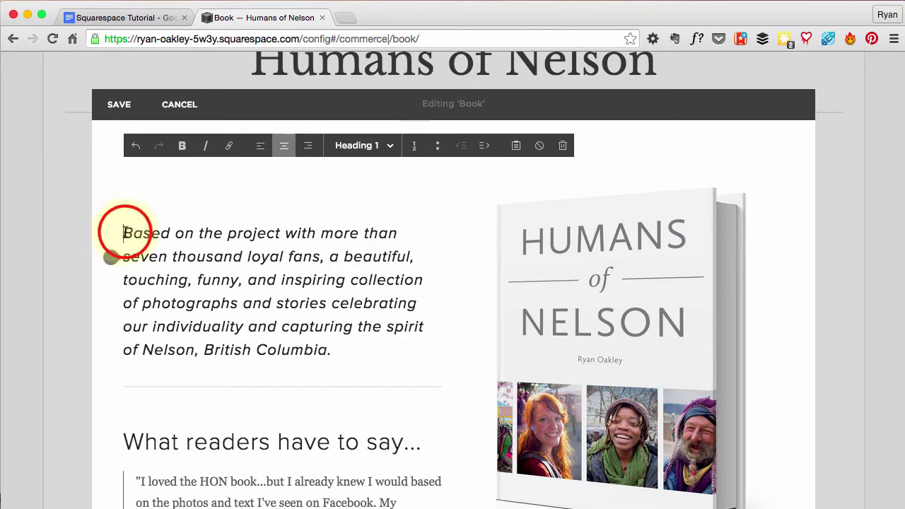
pyautogui.press('BackSpace')
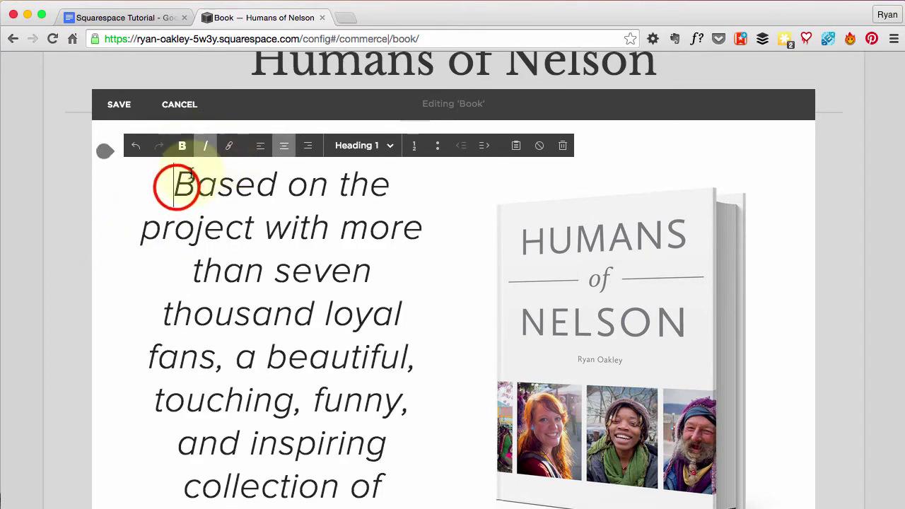
# Format the whole intro paragraph, from "Based on the project" to "British Columbia", as Heading 3
pyautogui.moveTo(174, 185); pyautogui.dragTo(417, 175)
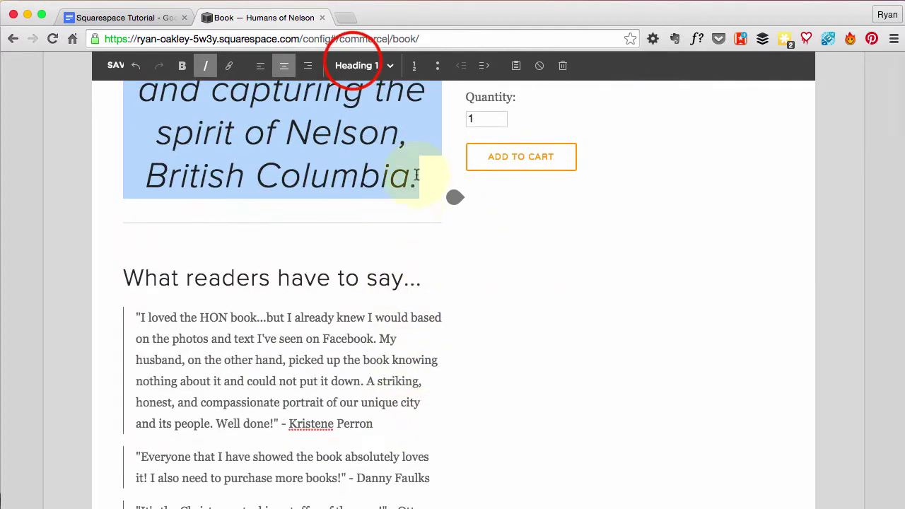
pyautogui.click(357, 65)
pyautogui.click(351, 159)
pyautogui.scroll(10, 392, 177)
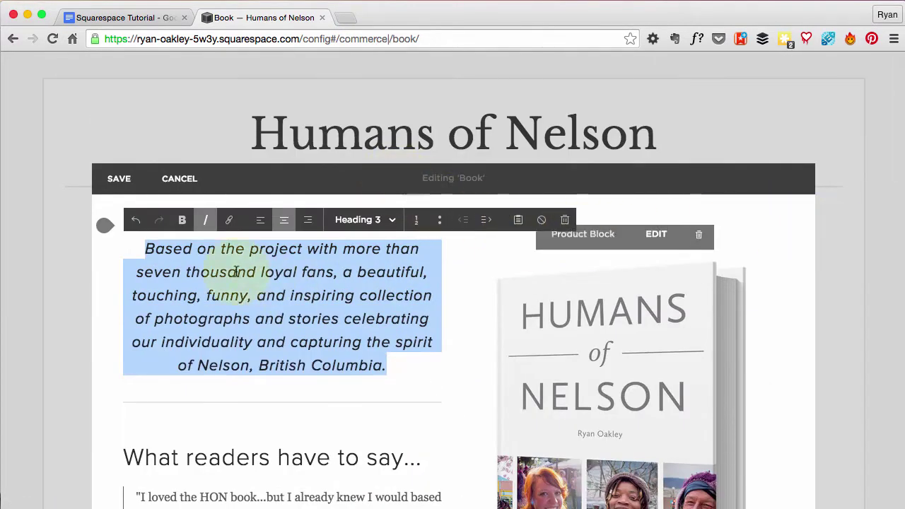
# Add a full-width Text block above the intro paragraph and product, and paste the cut heading "The Humans of Nelson Book" into it
pyautogui.click(103, 227)
pyautogui.click(149, 137)
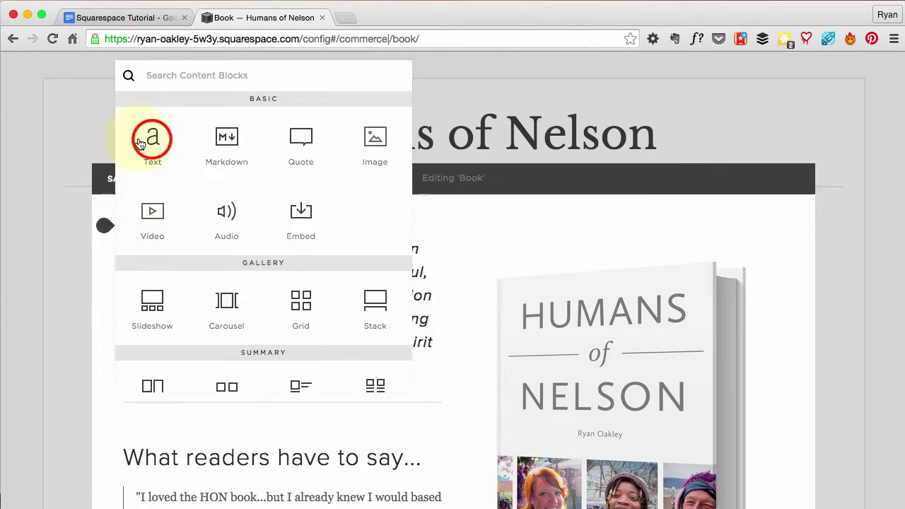
pyautogui.click(226, 249)
pyautogui.press('super+v')
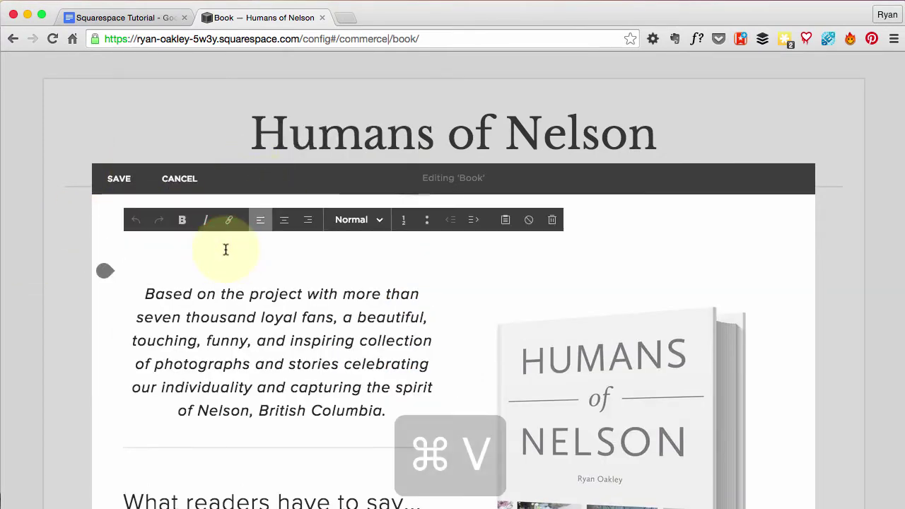
pyautogui.click(843, 278)
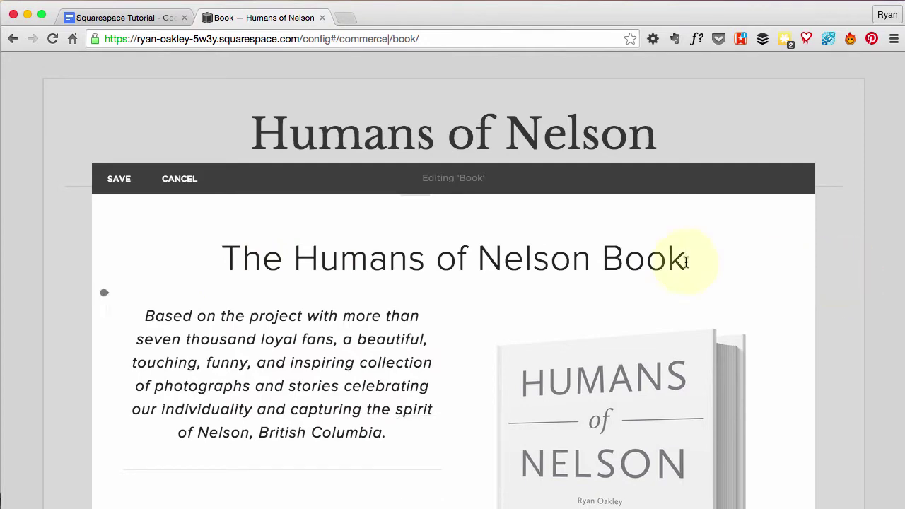
pyautogui.scroll(-5, 795, 278)
pyautogui.scroll(-3, 795, 281)
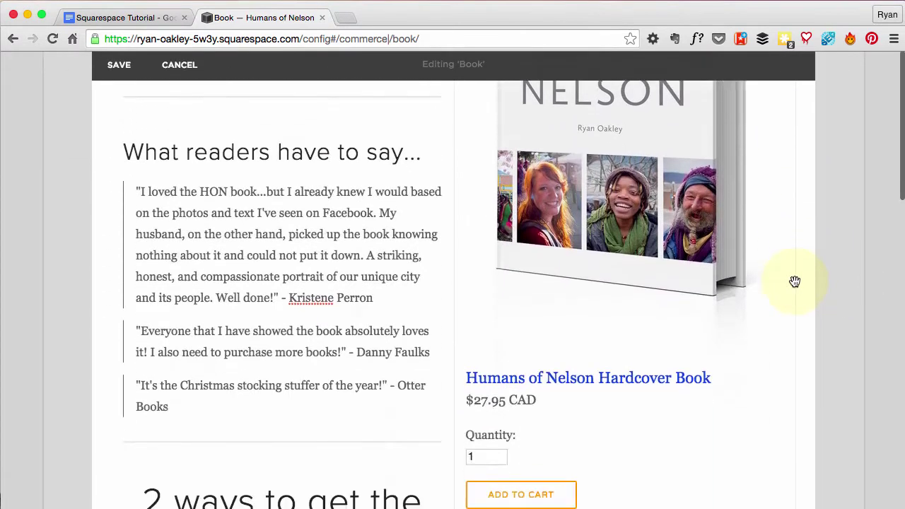
# Compare the Book page with the finished site in Safari, stepping through the photo gallery below its product, and return to the Squarespace editor
pyautogui.scroll(4, 795, 282)
pyautogui.scroll(3, 613, 239)
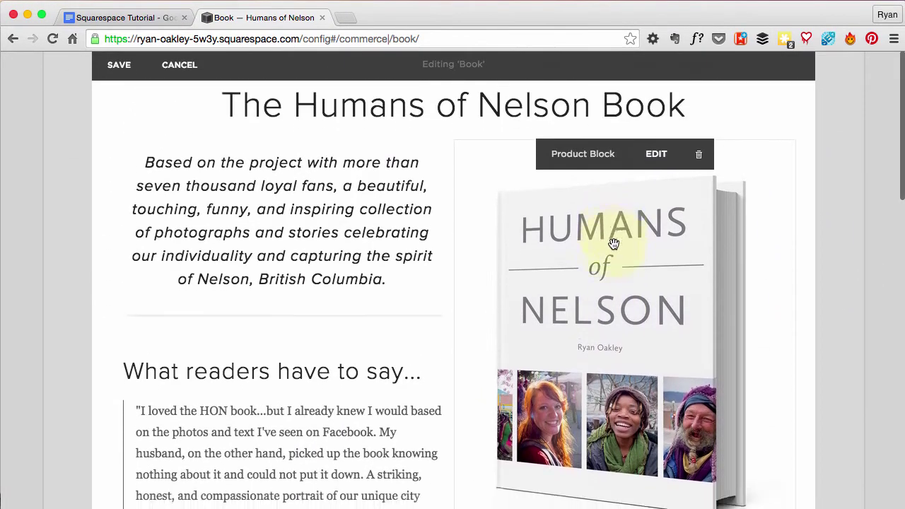
pyautogui.scroll(-6, 612, 244)
pyautogui.scroll(-5, 611, 255)
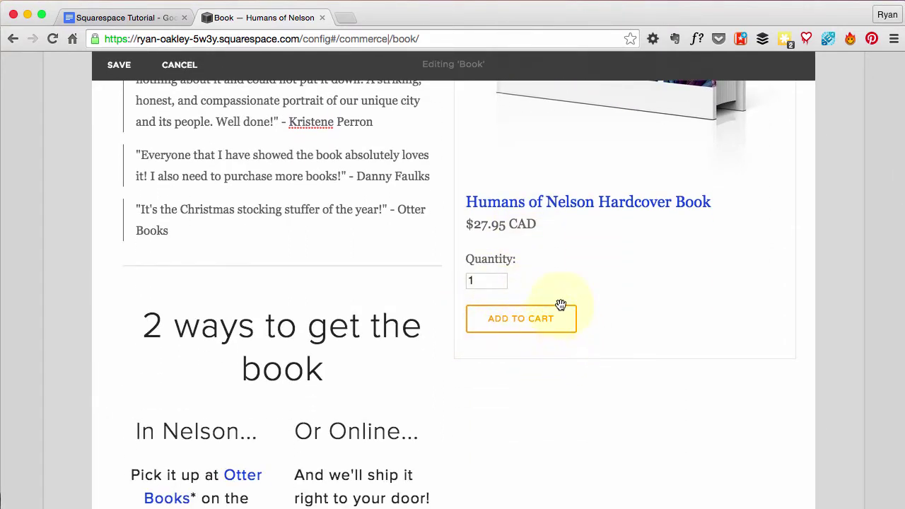
pyautogui.press('super+Tab')
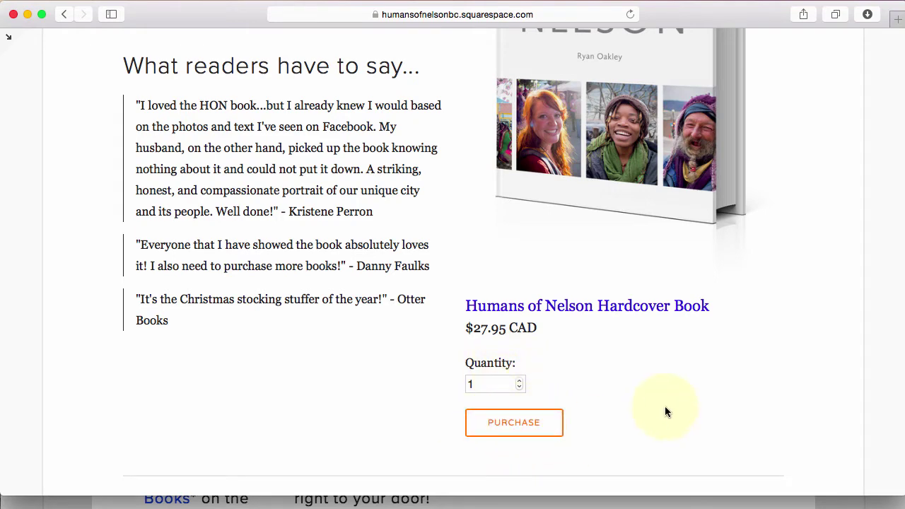
pyautogui.scroll(-1, 665, 411)
pyautogui.scroll(1, 665, 412)
pyautogui.scroll(-4, 665, 412)
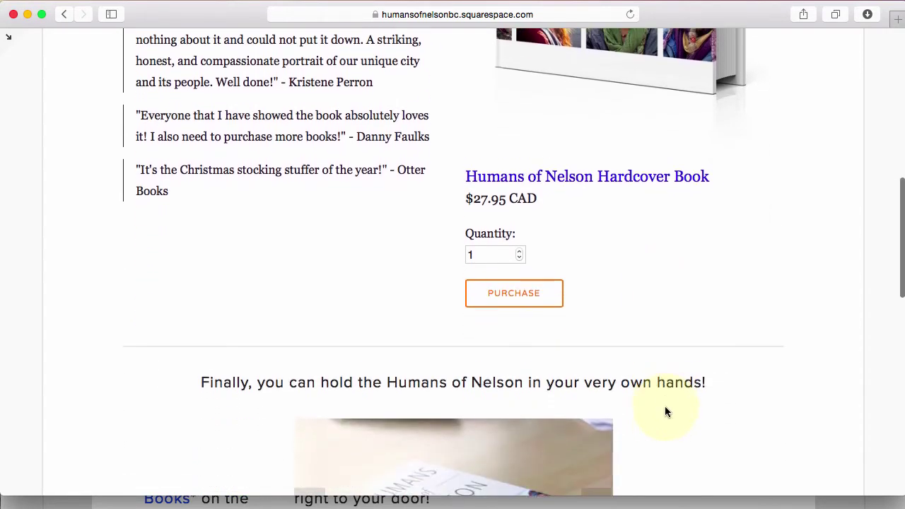
pyautogui.scroll(-4, 665, 412)
pyautogui.scroll(-4, 665, 412)
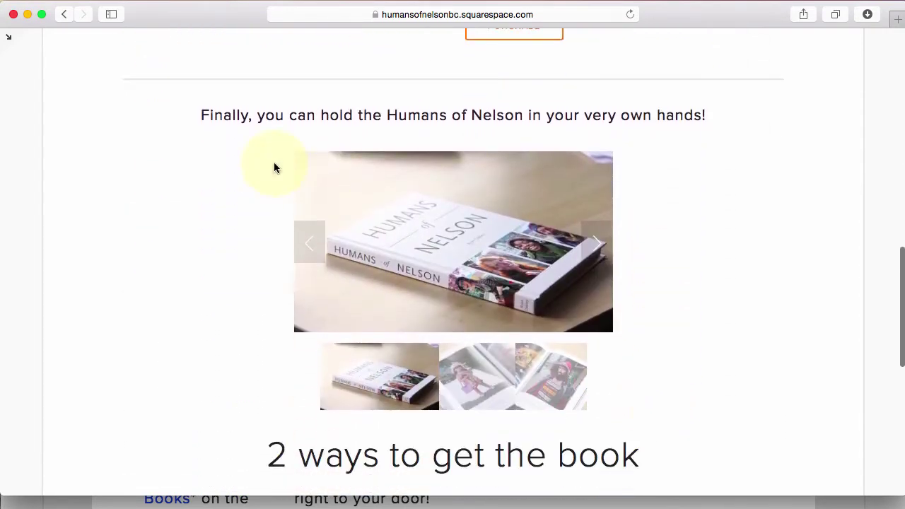
pyautogui.scroll(-1, 504, 262)
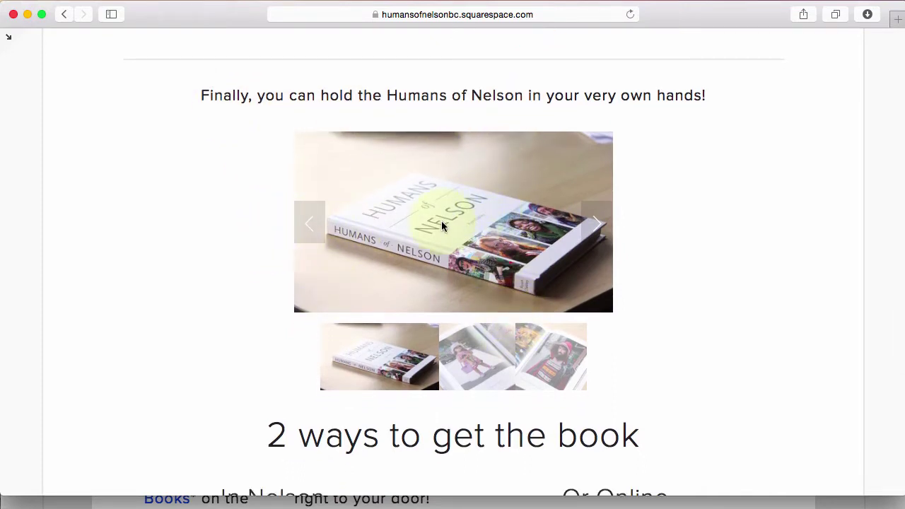
pyautogui.click(597, 223)
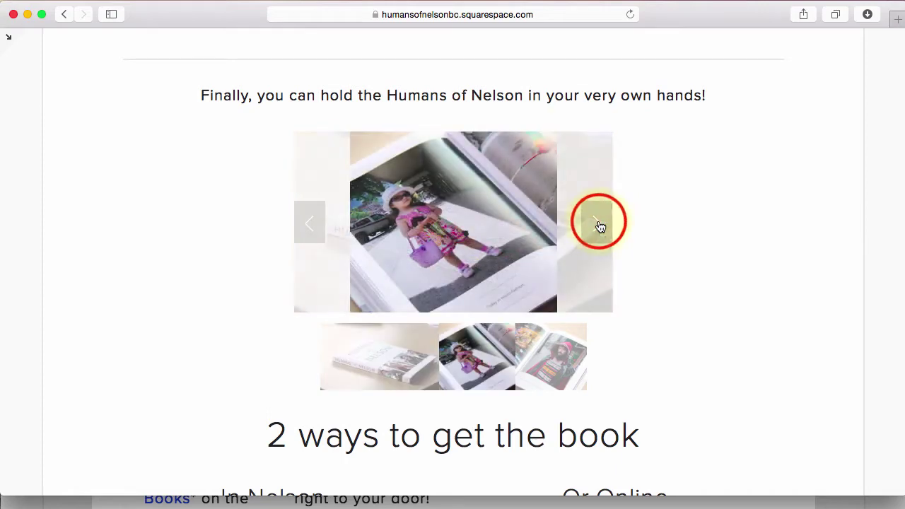
pyautogui.click(599, 224)
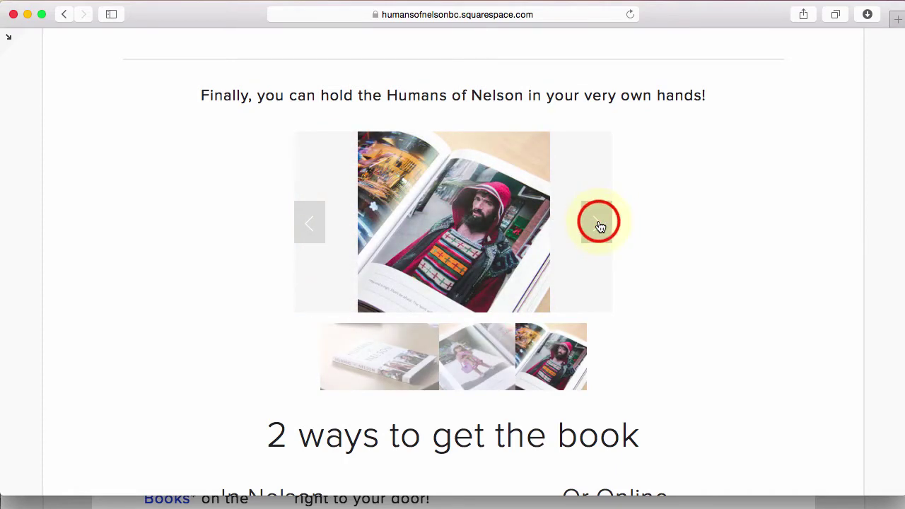
pyautogui.click(599, 225)
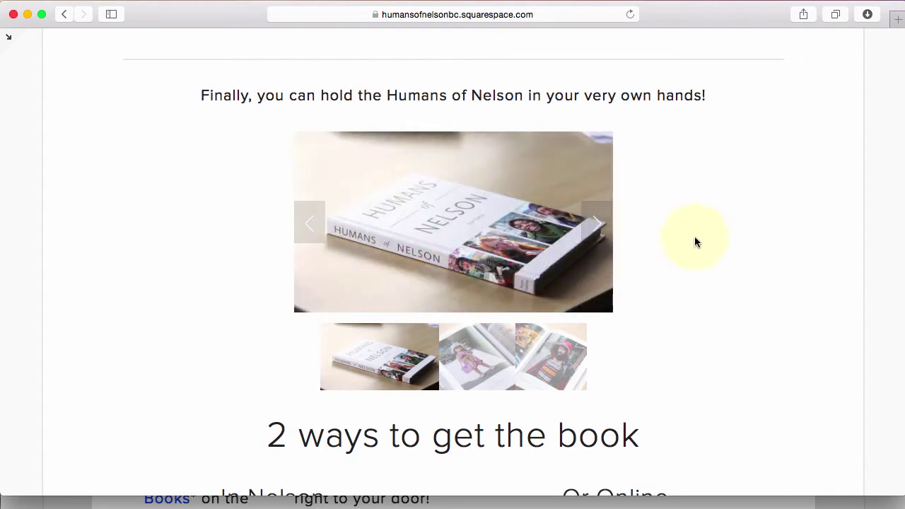
pyautogui.press('super+Tab')
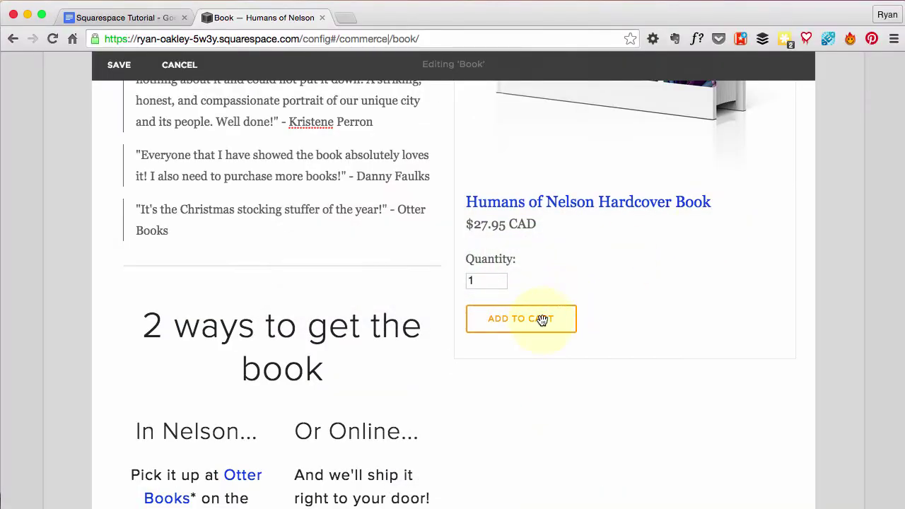
# Try to move the divider below the reader quotes to full width beneath the product block
pyautogui.scroll(-5, 542, 321)
pyautogui.scroll(3, 546, 323)
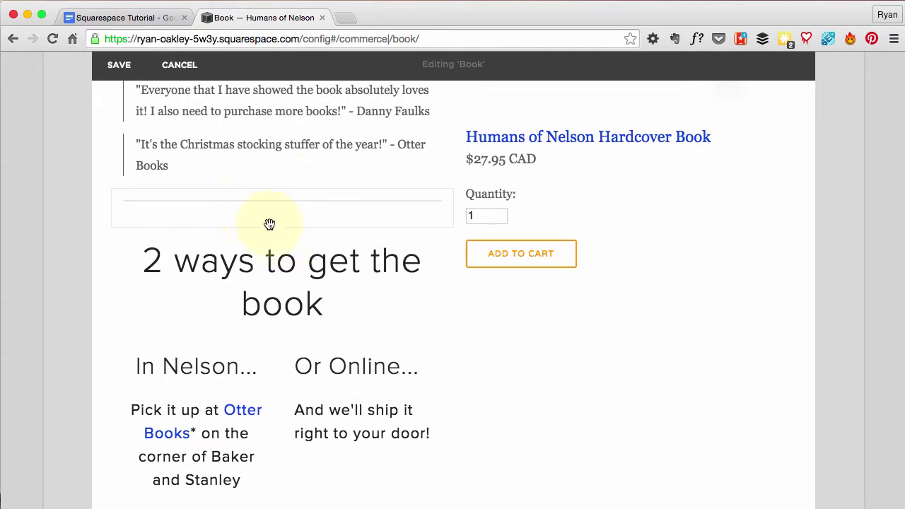
pyautogui.click(324, 204)
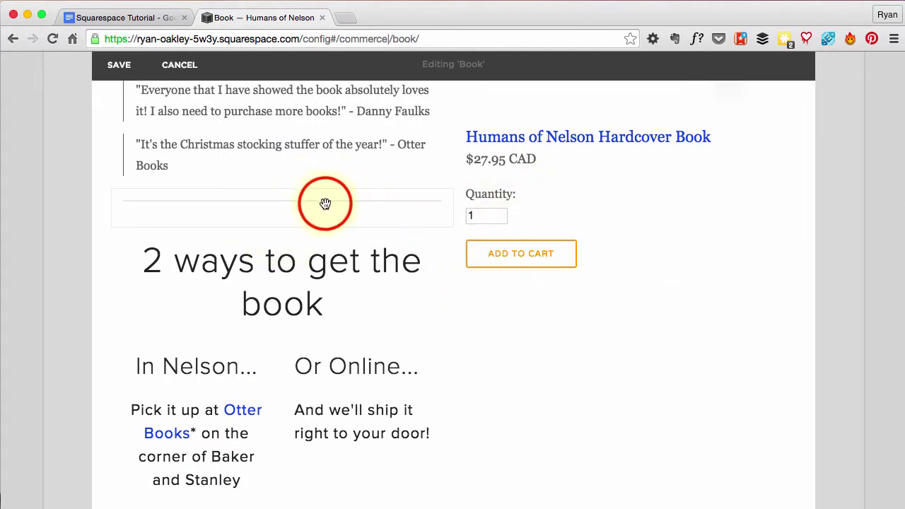
pyautogui.moveTo(324, 204); pyautogui.dragTo(453, 312)
pyautogui.moveTo(506, 299); pyautogui.dragTo(325, 243)
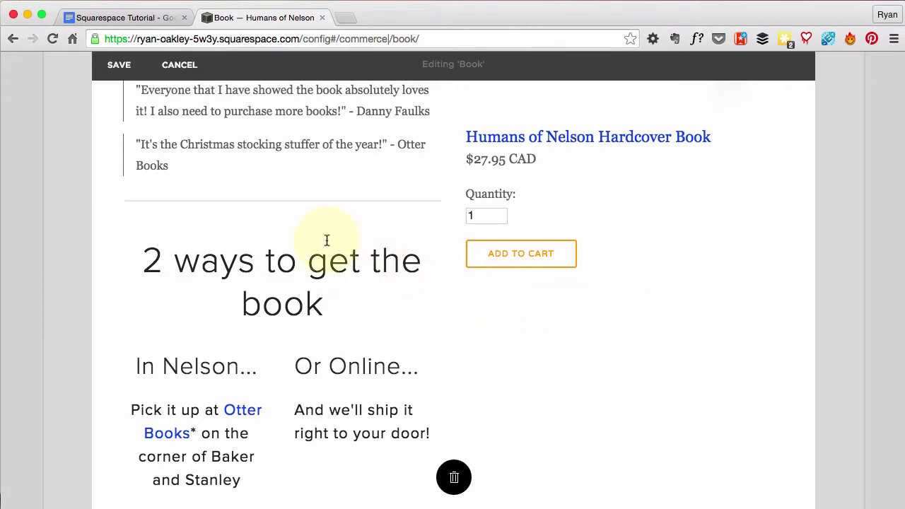
# Move the product block beside the reader quotes only, so the "2 ways to get the book" section spans the full width below
pyautogui.scroll(-4, 356, 297)
pyautogui.scroll(1, 357, 296)
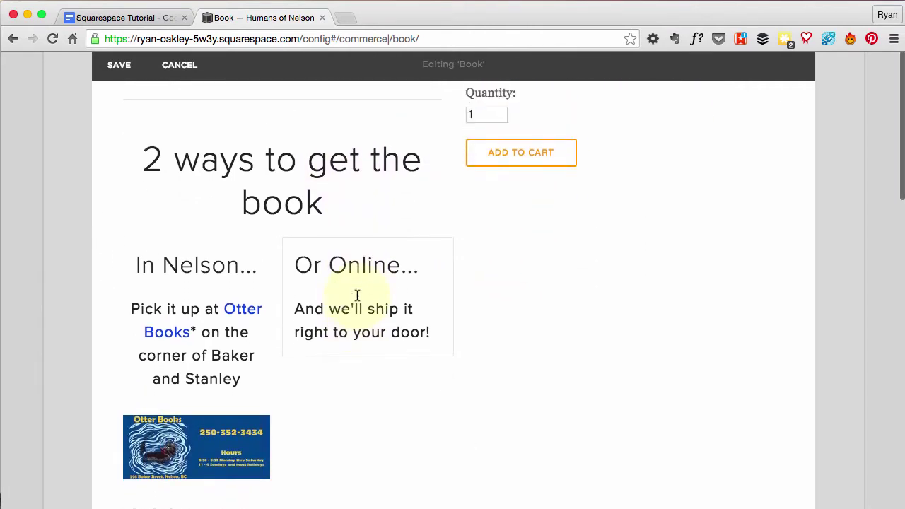
pyautogui.scroll(7, 372, 295)
pyautogui.moveTo(572, 259); pyautogui.dragTo(422, 279)
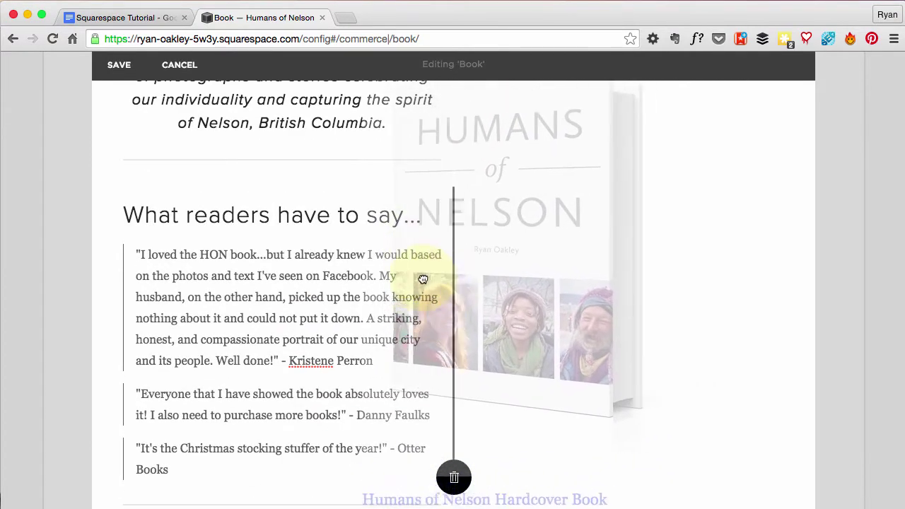
pyautogui.moveTo(555, 278); pyautogui.dragTo(546, 273)
pyautogui.scroll(5, 545, 272)
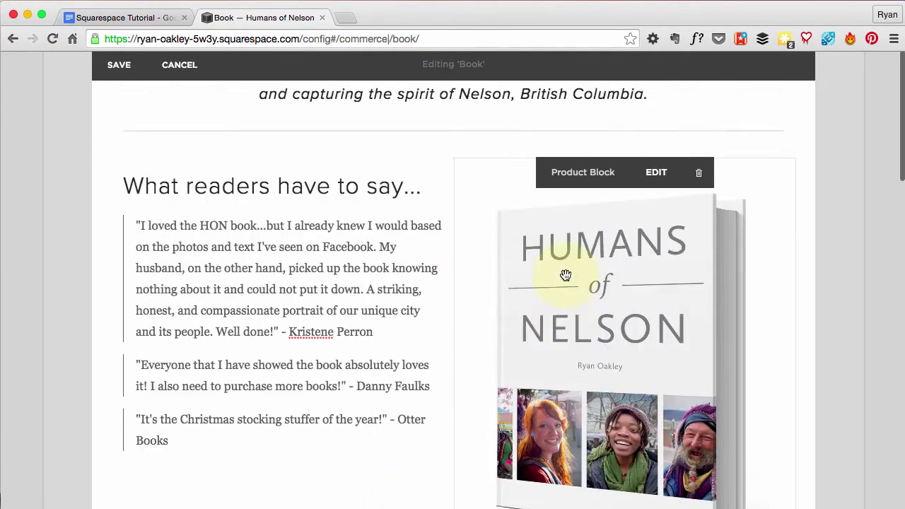
# Move the upper divider and the intro paragraph back into the column above the reader quotes, beside the product block
pyautogui.click(244, 198)
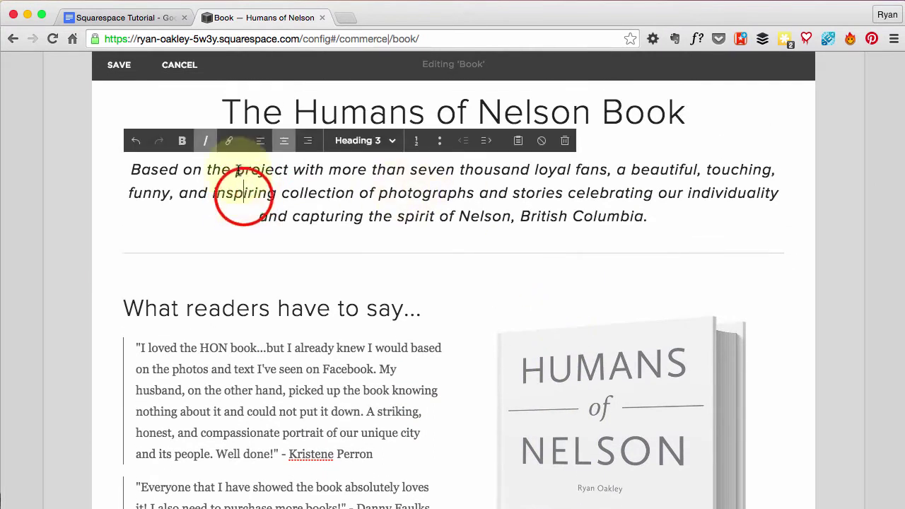
pyautogui.moveTo(446, 253); pyautogui.dragTo(256, 198)
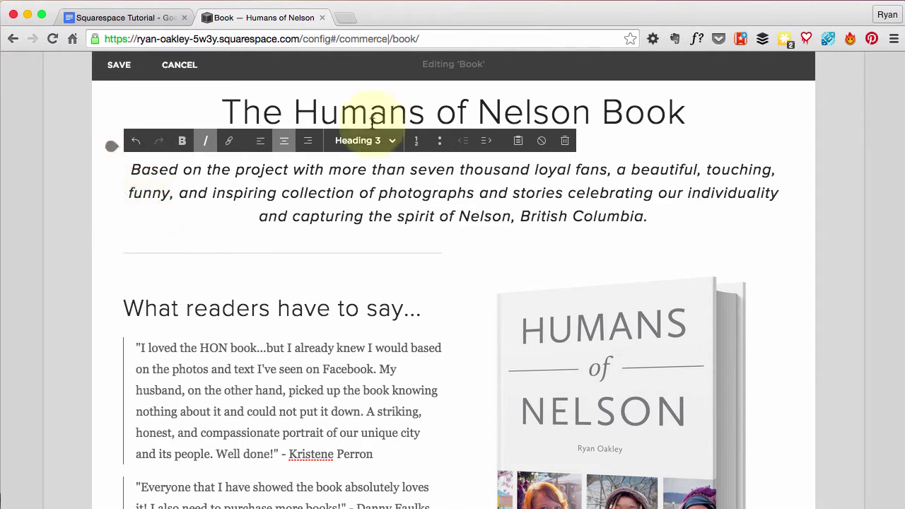
pyautogui.click(768, 164)
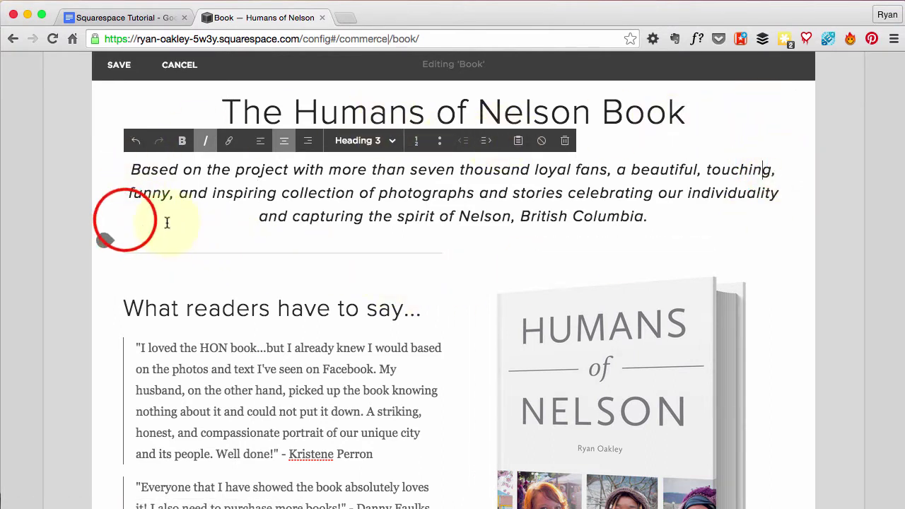
pyautogui.click(117, 186)
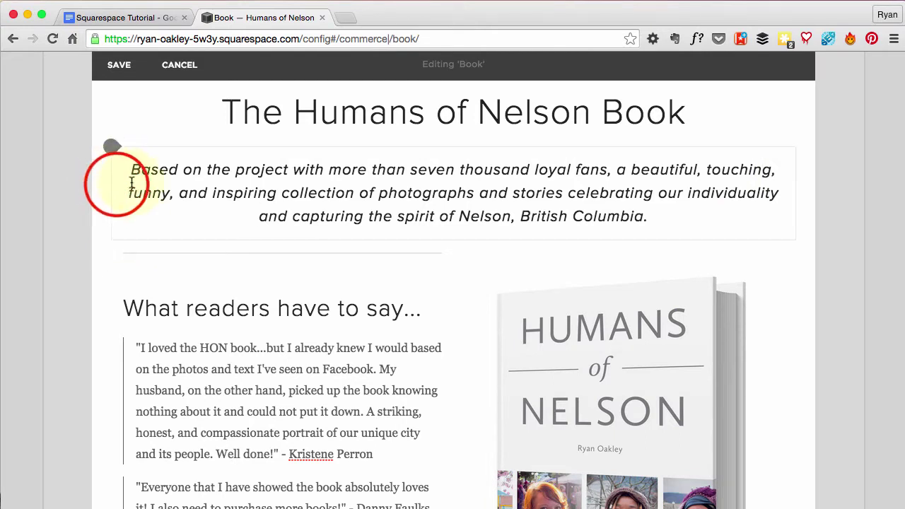
pyautogui.moveTo(120, 200); pyautogui.dragTo(266, 366)
pyautogui.moveTo(328, 340); pyautogui.dragTo(414, 314)
# Review the rearranged Book page down to "2 ways to get the book" and compare the area below the product with the finished site
pyautogui.scroll(-10, 415, 315)
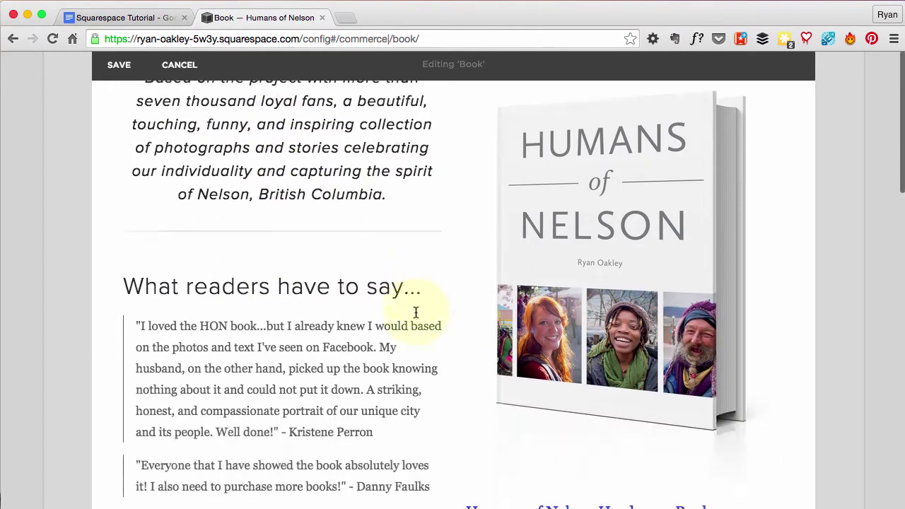
pyautogui.scroll(-2, 415, 315)
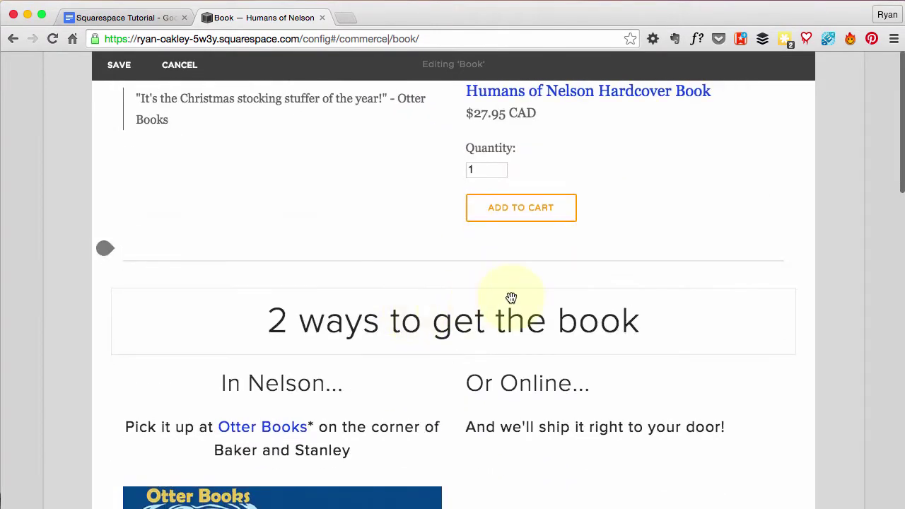
pyautogui.scroll(1, 512, 297)
pyautogui.scroll(-4, 602, 400)
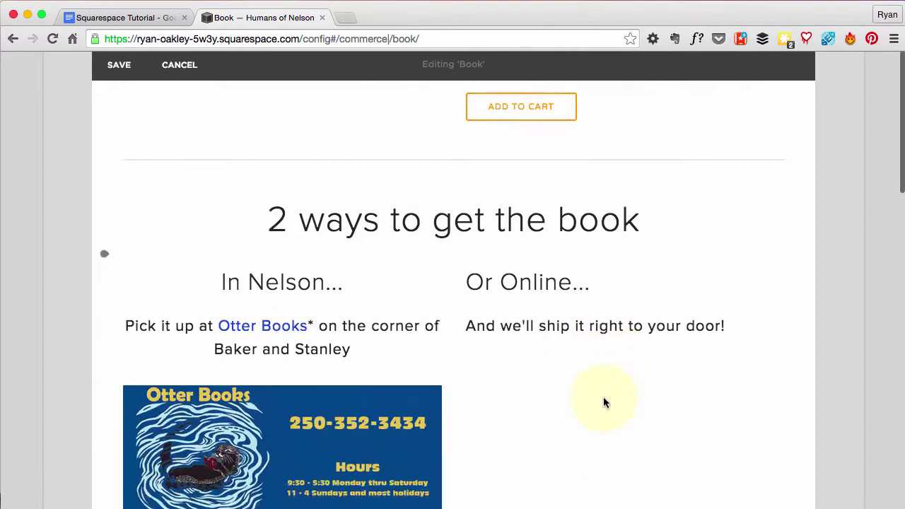
pyautogui.scroll(5, 471, 394)
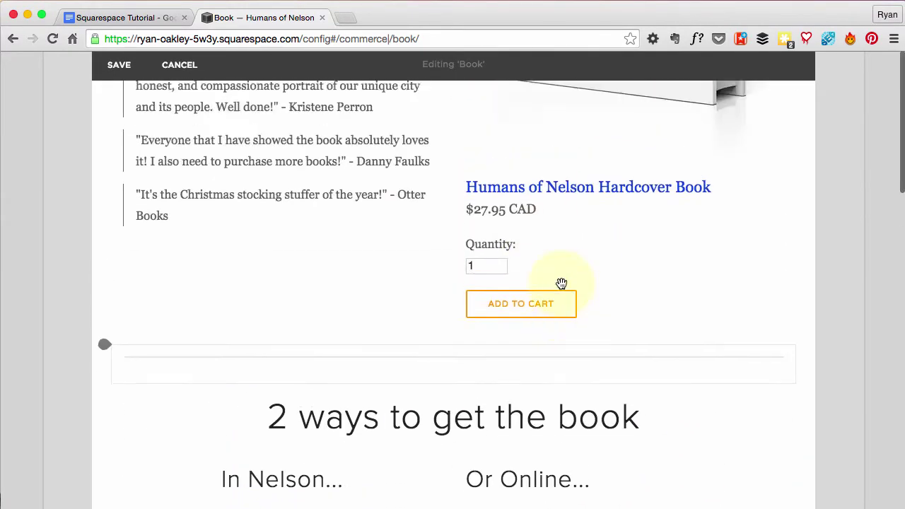
pyautogui.scroll(-2, 561, 283)
pyautogui.press('super+Tab')
pyautogui.scroll(2, 406, 193)
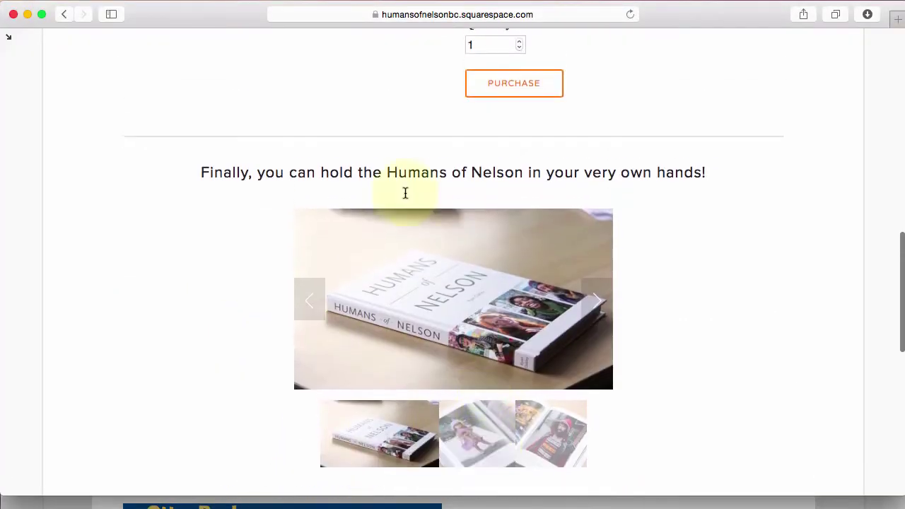
# Return to the Book page editor and add a Carousel gallery block between the full-width divider and the heading "2 ways to get the book"
pyautogui.press('super+Tab')
pyautogui.press('super+Tab')
pyautogui.click(112, 307)
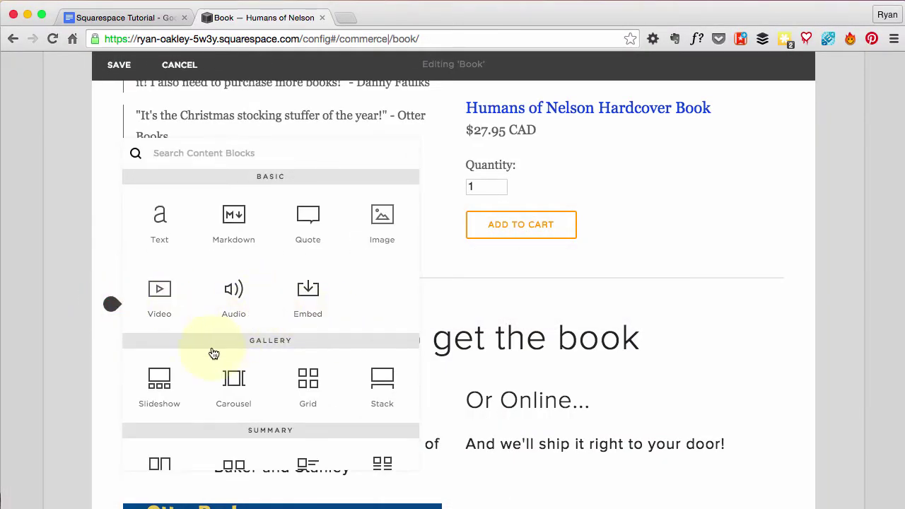
pyautogui.click(236, 382)
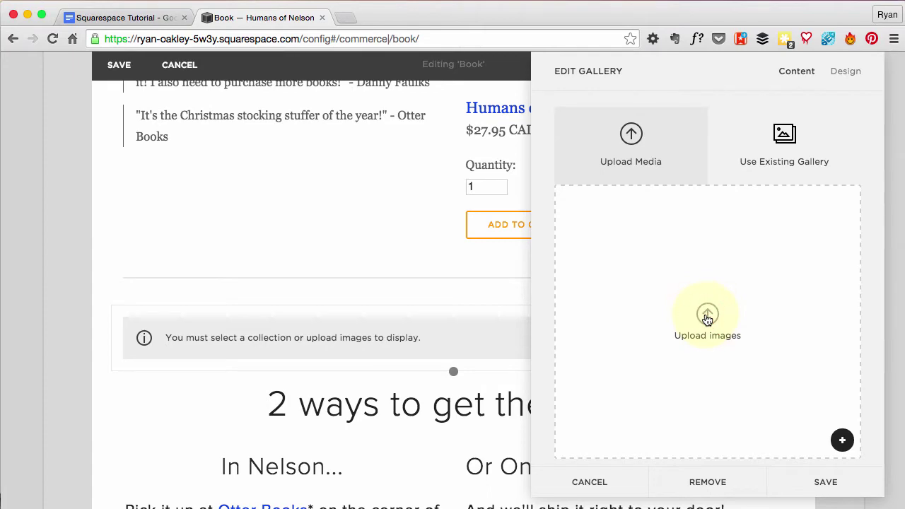
# Upload micro-fashion.jpg, endisnigh.jpg, cover3.jpg and bench.jpg from the Carosel Book Photos folder into the gallery
pyautogui.click(706, 319)
pyautogui.click(302, 194)
pyautogui.click(304, 200)
pyautogui.click(292, 199)
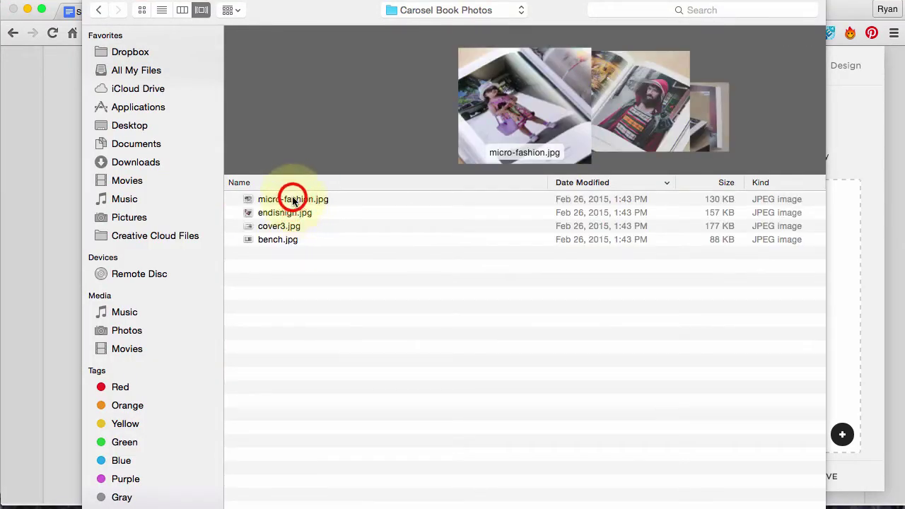
pyautogui.keyDown('shift'); pyautogui.click(280, 239); pyautogui.keyUp('shift')
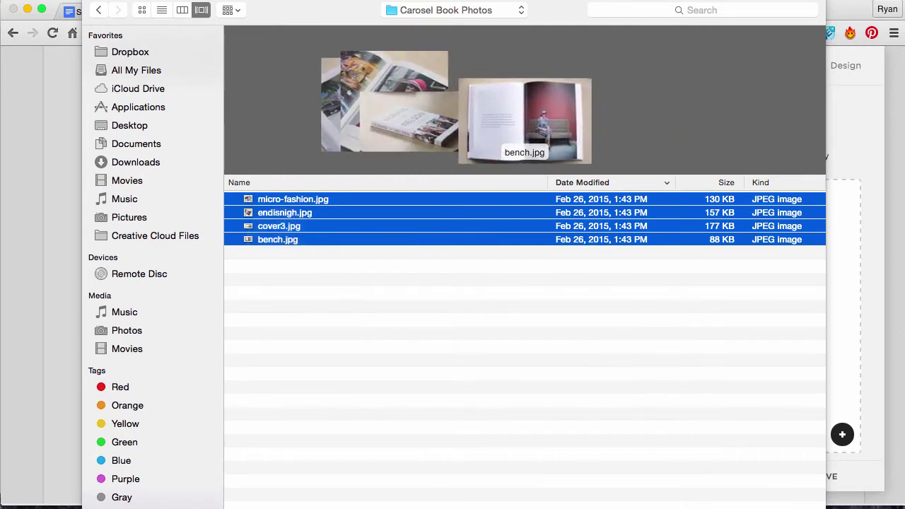
pyautogui.press('Return')
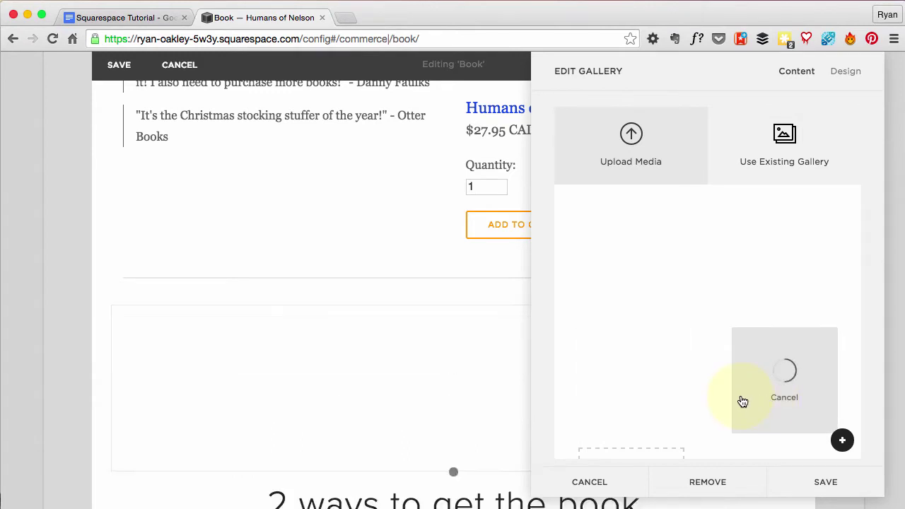
# Reorder the gallery images so the book cover photo comes first, keeping uploaded media as the gallery source
pyautogui.scroll(-5, 742, 402)
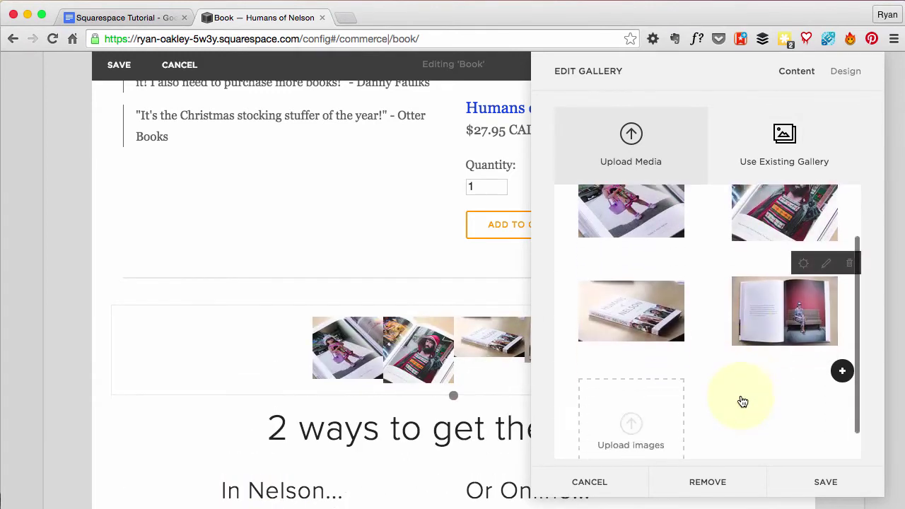
pyautogui.scroll(3, 740, 401)
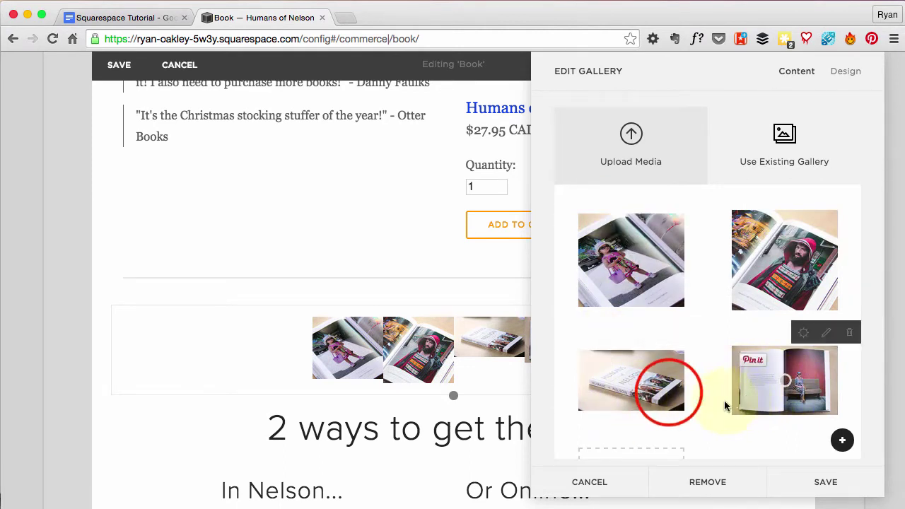
pyautogui.moveTo(670, 385); pyautogui.dragTo(658, 260)
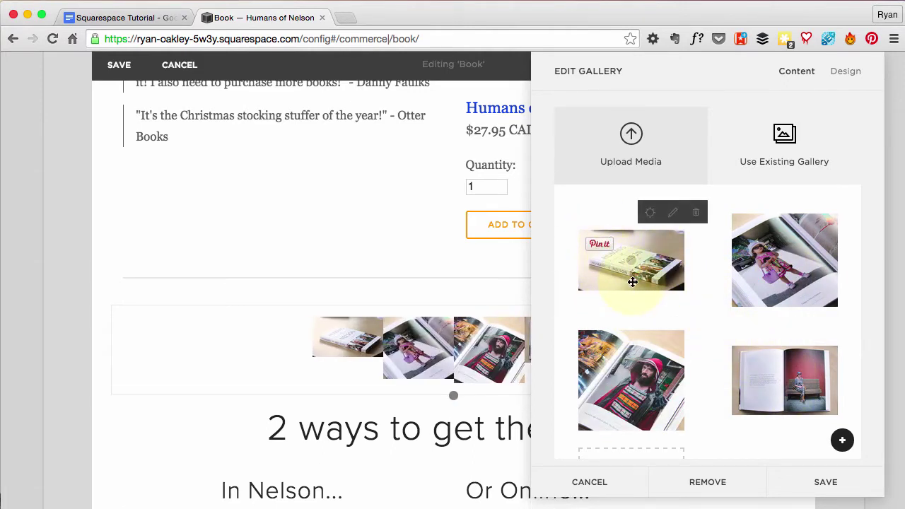
pyautogui.click(788, 132)
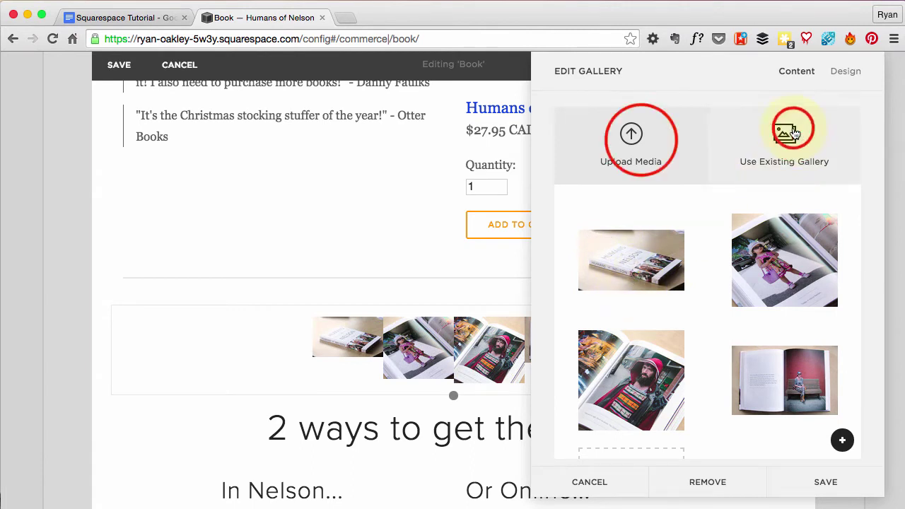
pyautogui.click(643, 144)
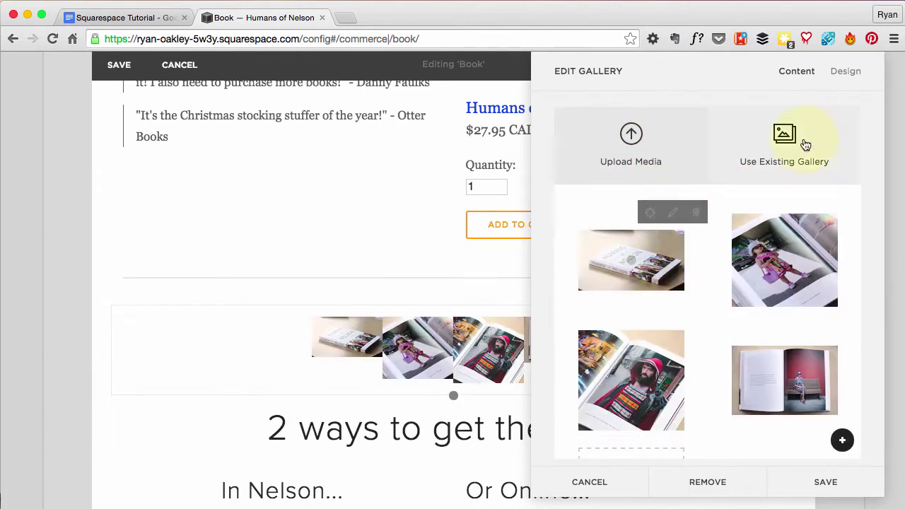
# Turn on the next and previous controls for the carousel gallery and save the gallery block
pyautogui.click(843, 72)
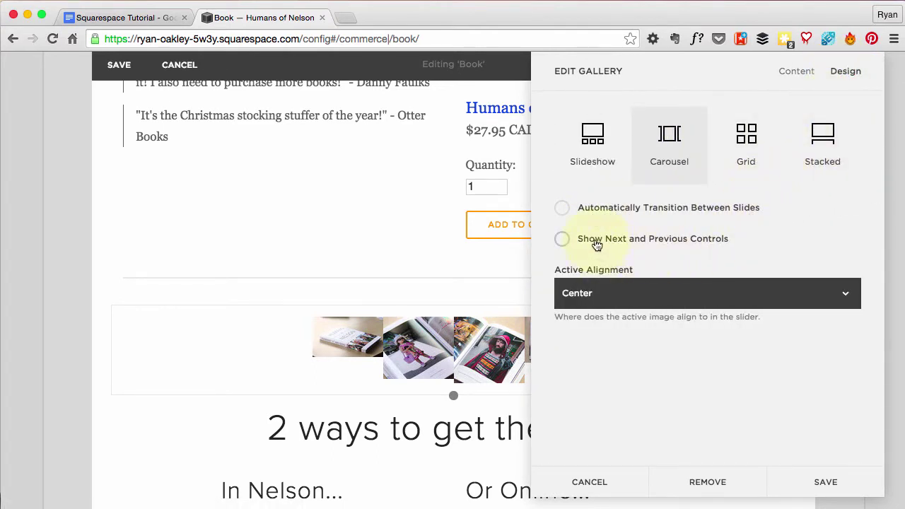
pyautogui.click(563, 240)
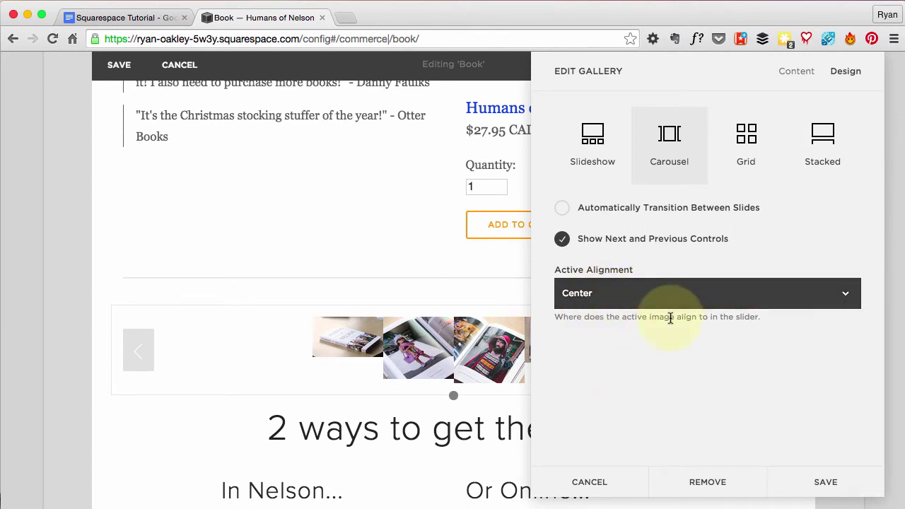
pyautogui.click(794, 71)
pyautogui.scroll(-4, 709, 210)
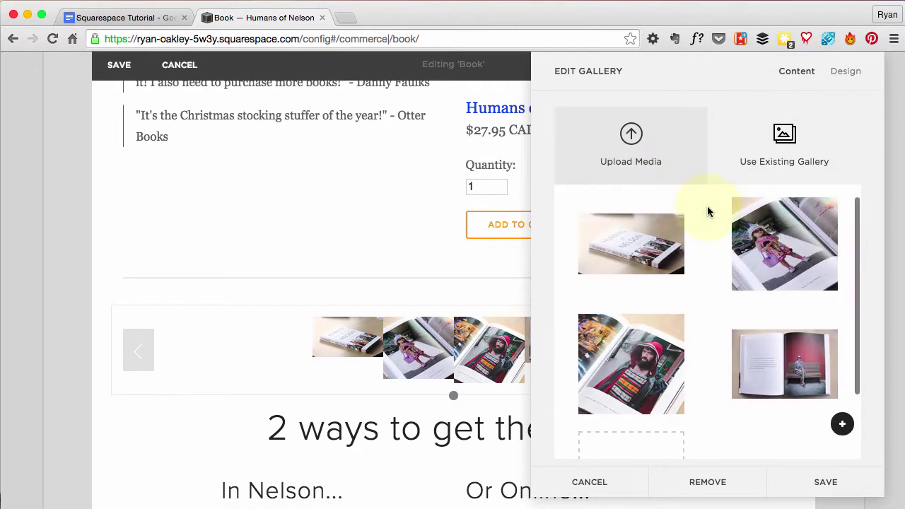
pyautogui.click(820, 474)
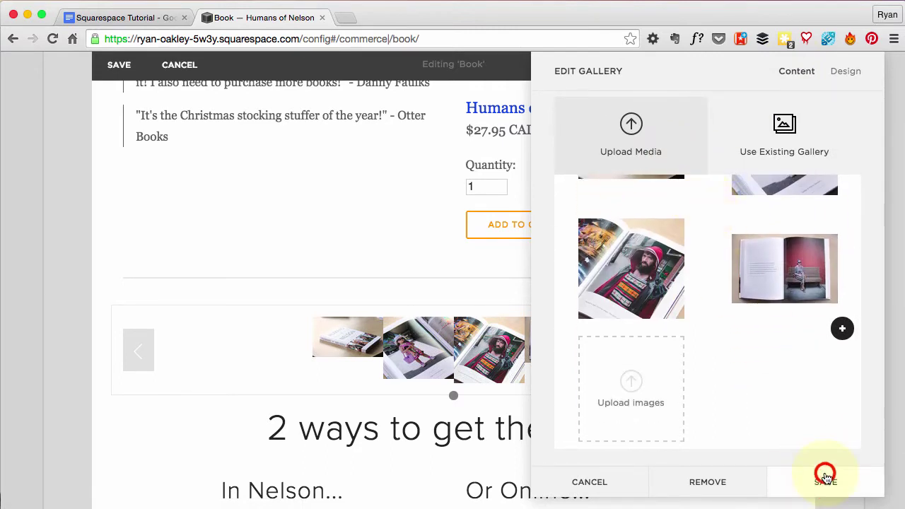
# Save the Book page and check how the carousel displays above the heading "2 ways to get the book"
pyautogui.scroll(-5, 672, 404)
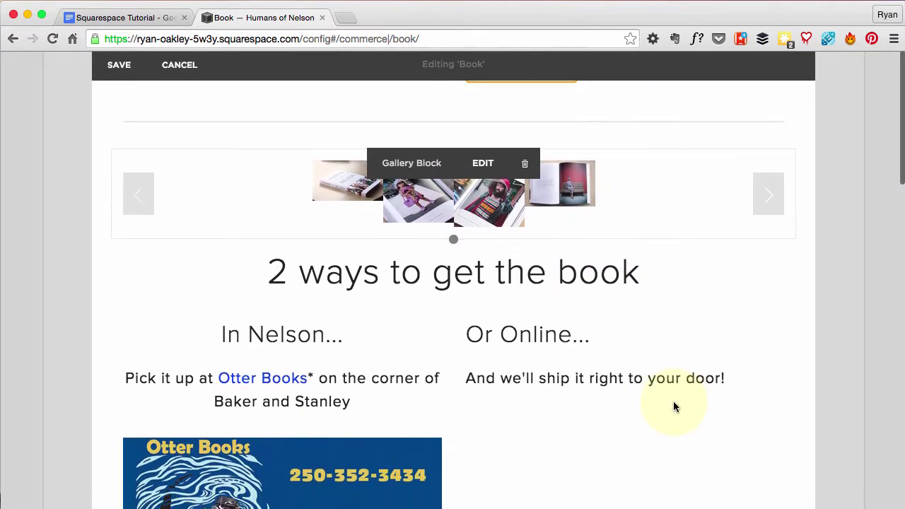
pyautogui.scroll(2, 672, 403)
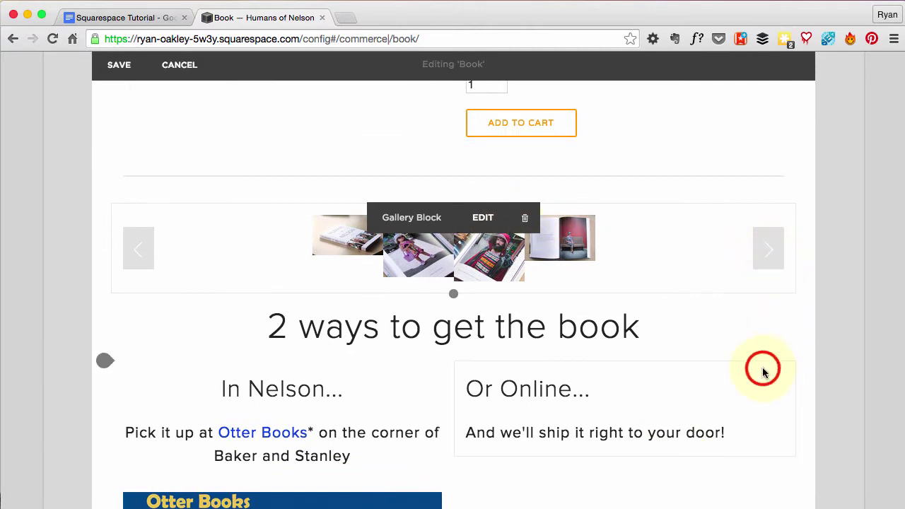
pyautogui.click(118, 65)
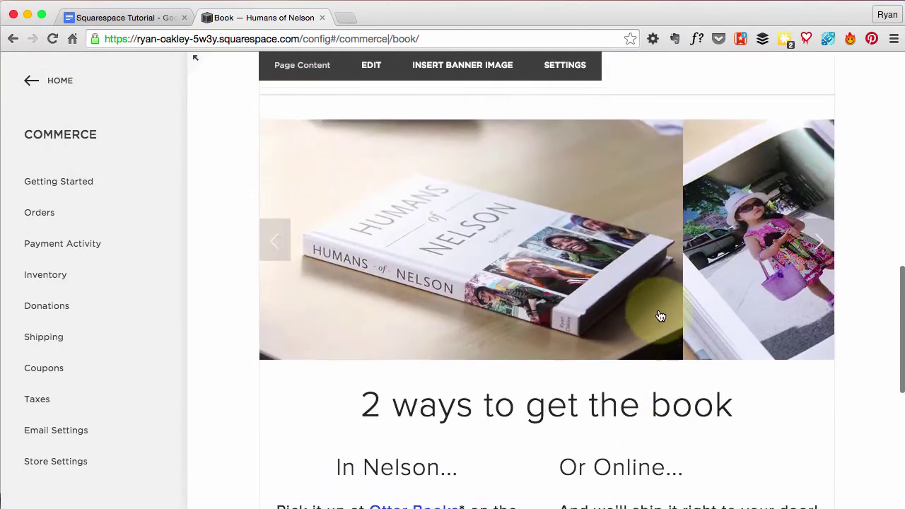
pyautogui.click(522, 258)
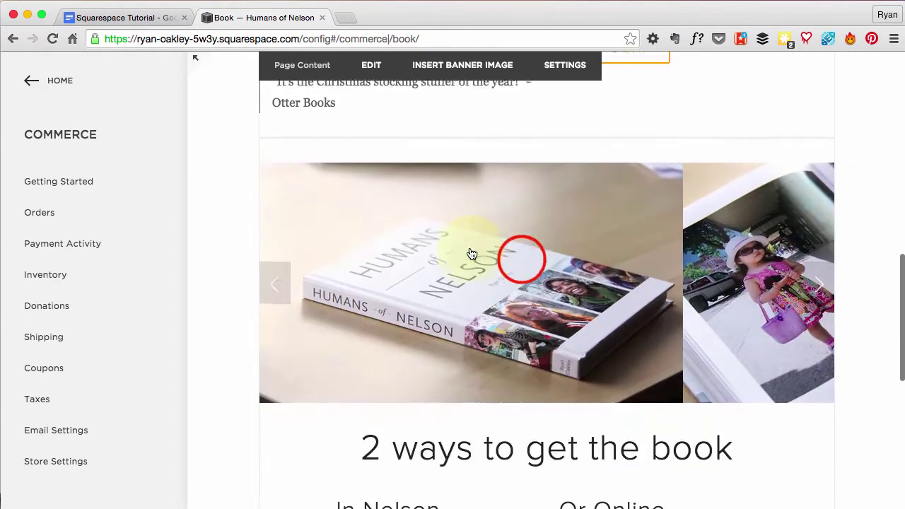
# Reopen the gallery block on the Book page for editing and change its design to Slideshow
pyautogui.click(369, 64)
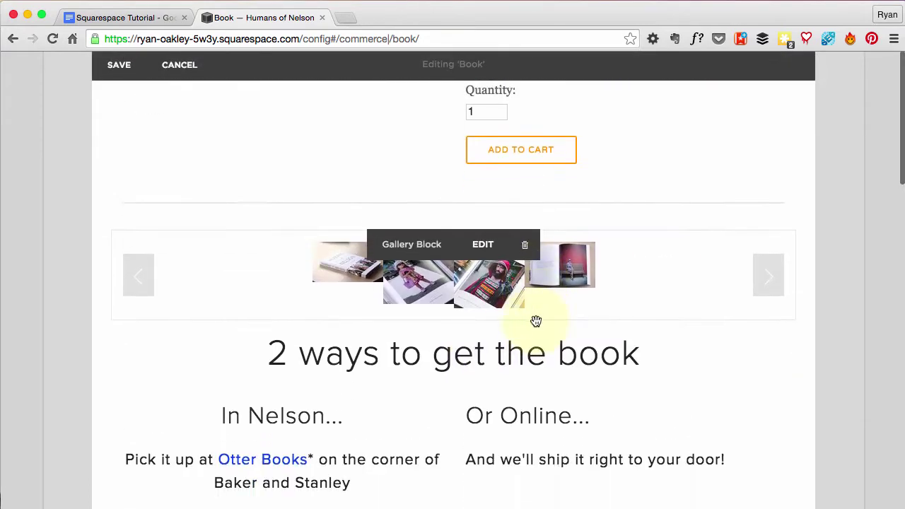
pyautogui.click(483, 244)
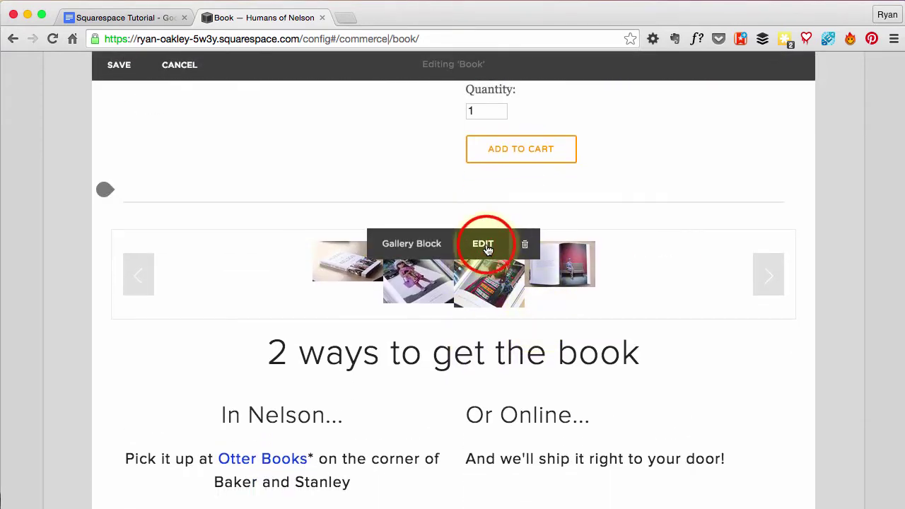
pyautogui.click(844, 71)
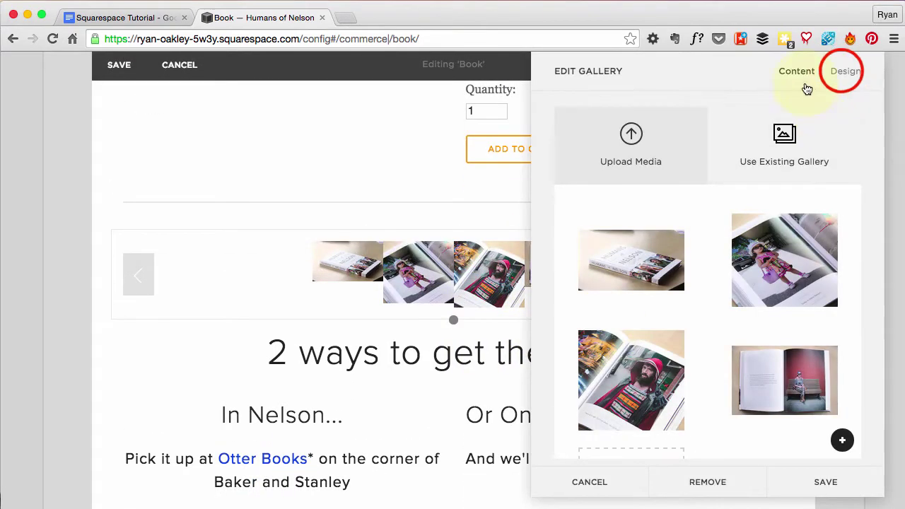
pyautogui.click(845, 72)
pyautogui.click(580, 121)
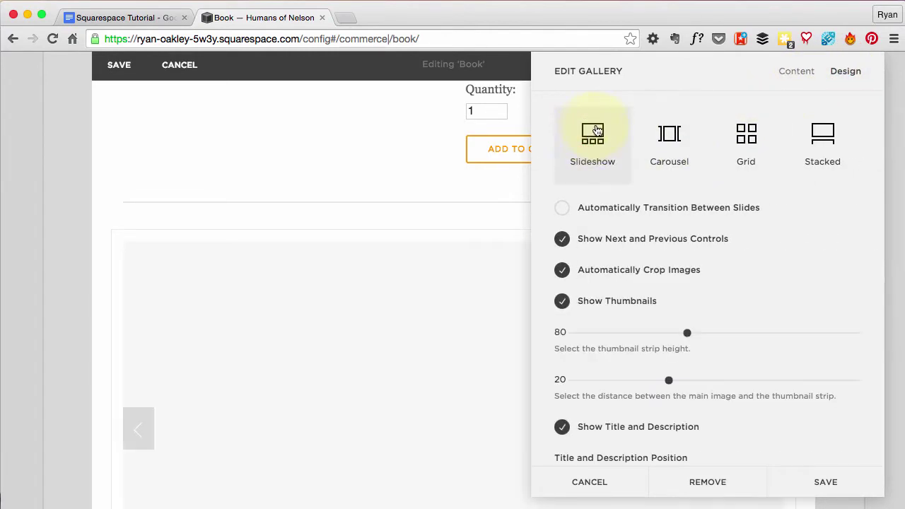
# Try the slideshow with automatic image cropping turned off, then restore the cropping
pyautogui.scroll(-3, 424, 332)
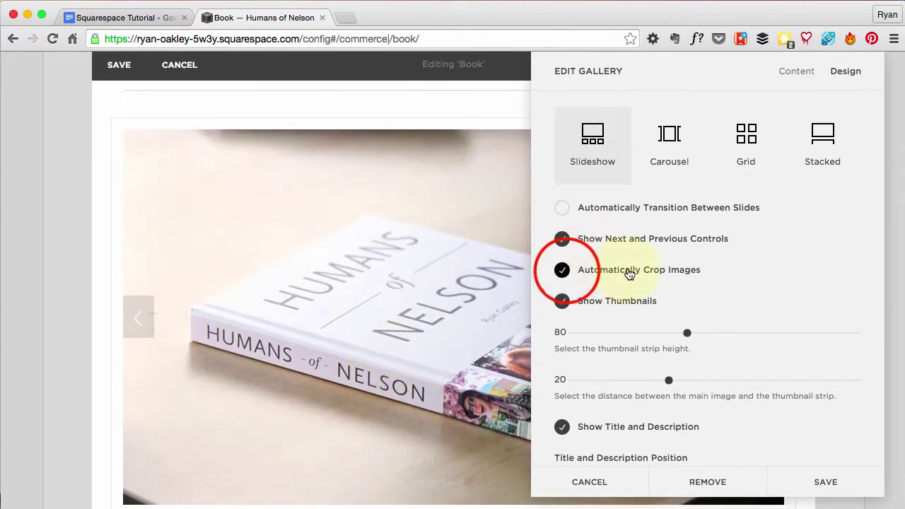
pyautogui.click(566, 273)
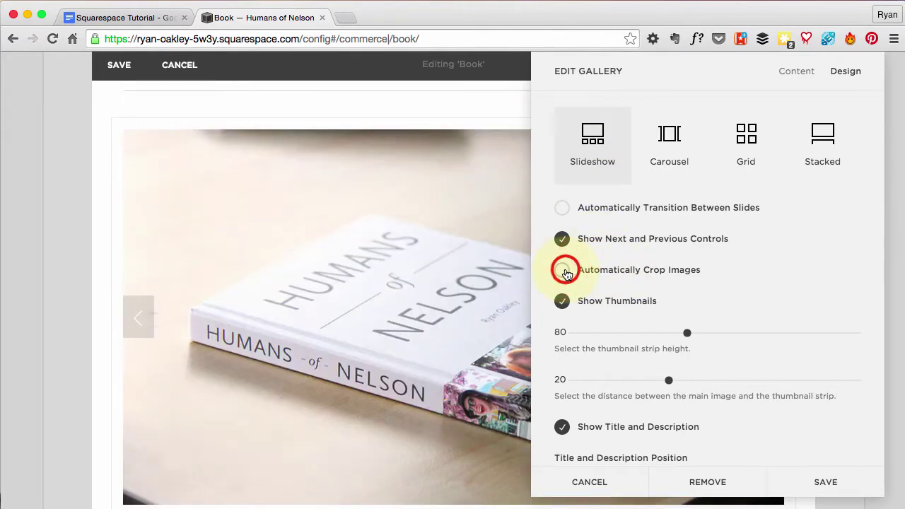
pyautogui.click(566, 274)
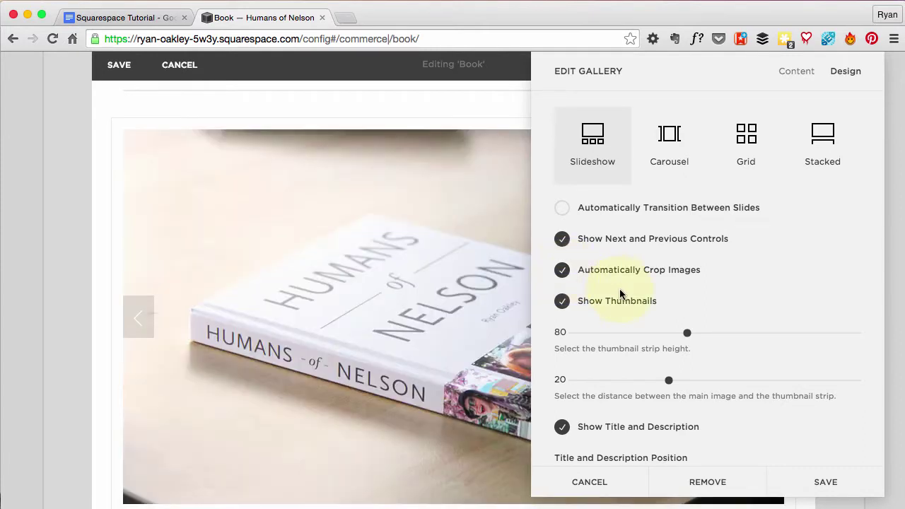
# Look over the remaining slideshow options and the thumbnail strip, and turn off the title and description
pyautogui.scroll(-3, 621, 294)
pyautogui.scroll(-1, 636, 286)
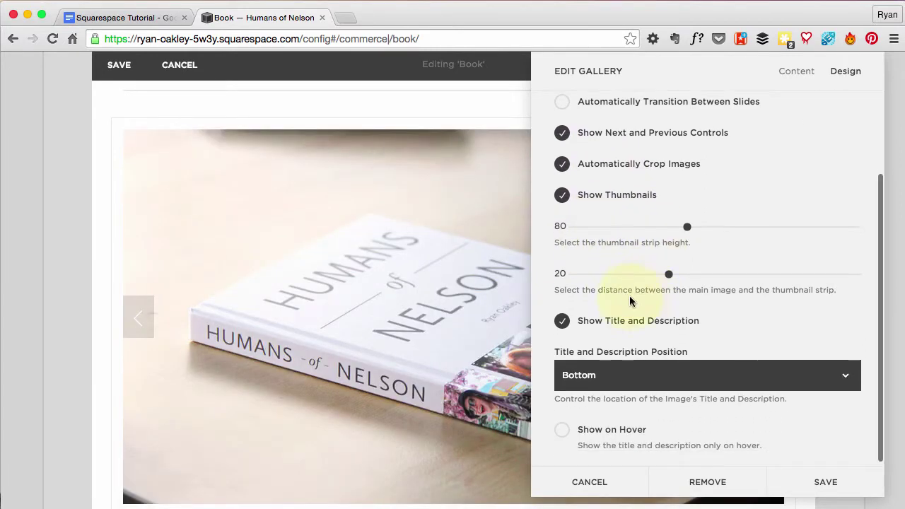
pyautogui.scroll(-3, 461, 318)
pyautogui.scroll(-5, 489, 313)
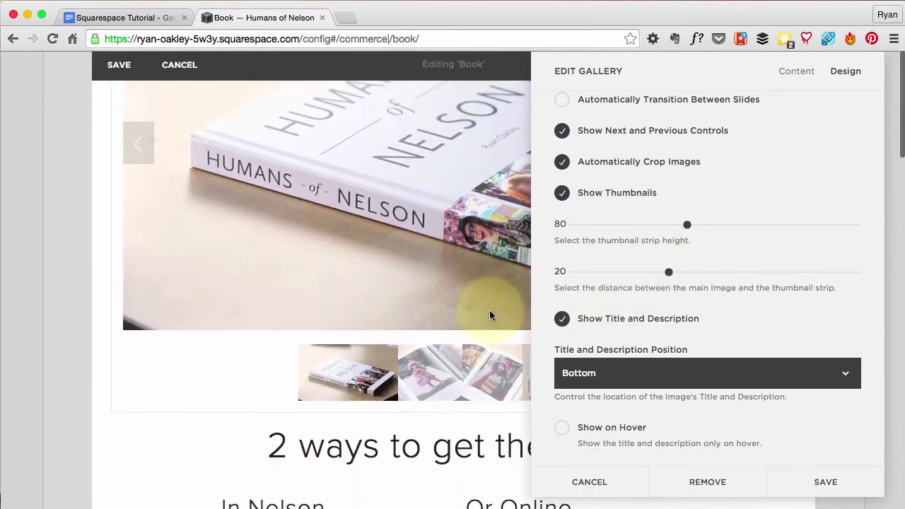
pyautogui.scroll(1, 509, 316)
pyautogui.scroll(3, 596, 335)
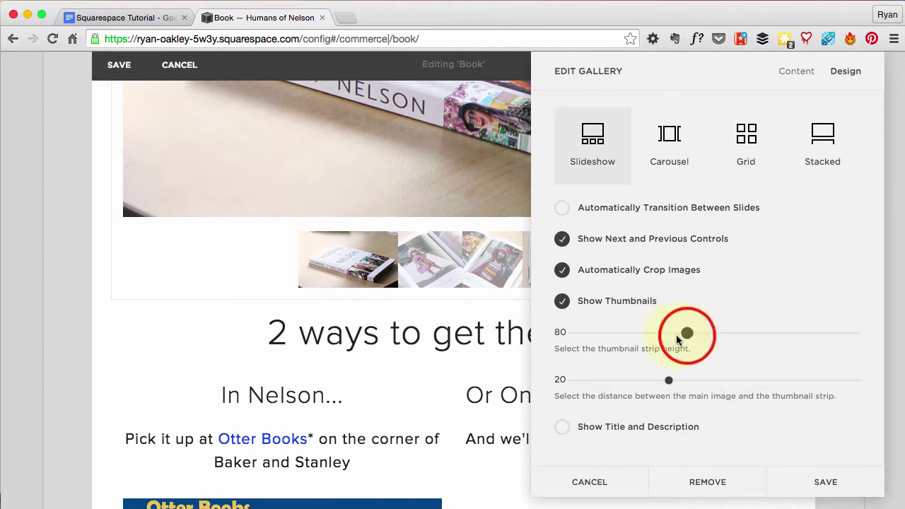
# Set the slideshow's thumbnail strip height to 76, adjust the strip's distance from the main image, and save the gallery
pyautogui.moveTo(687, 335)
pyautogui.mouseDown()
pyautogui.moveTo(663, 333)
pyautogui.moveTo(695, 334)
pyautogui.moveTo(681, 333)
pyautogui.mouseUp()
pyautogui.click(669, 379)
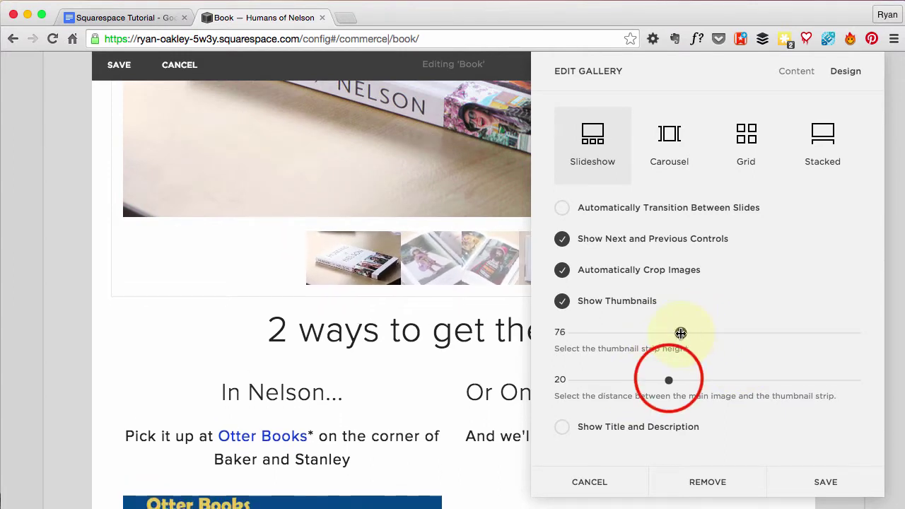
pyautogui.moveTo(665, 380)
pyautogui.mouseDown()
pyautogui.moveTo(642, 380)
pyautogui.moveTo(668, 380)
pyautogui.mouseUp()
pyautogui.click(840, 483)
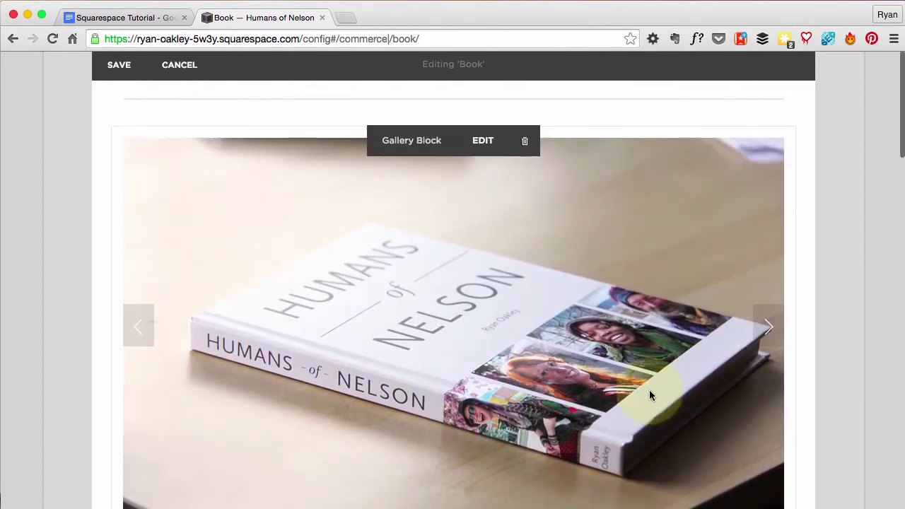
# Add two spacer blocks between the slideshow gallery and the heading "2 ways to get the book"
pyautogui.scroll(-5, 649, 395)
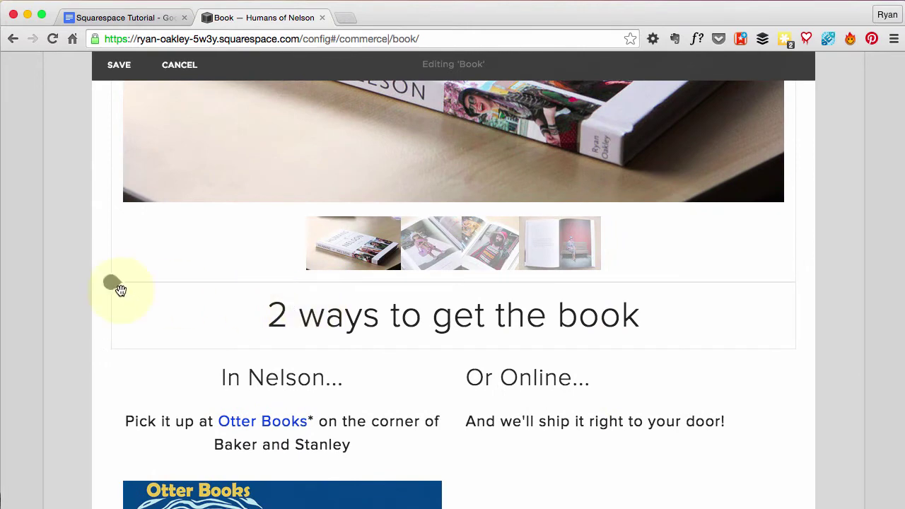
pyautogui.moveTo(121, 283); pyautogui.dragTo(343, 222)
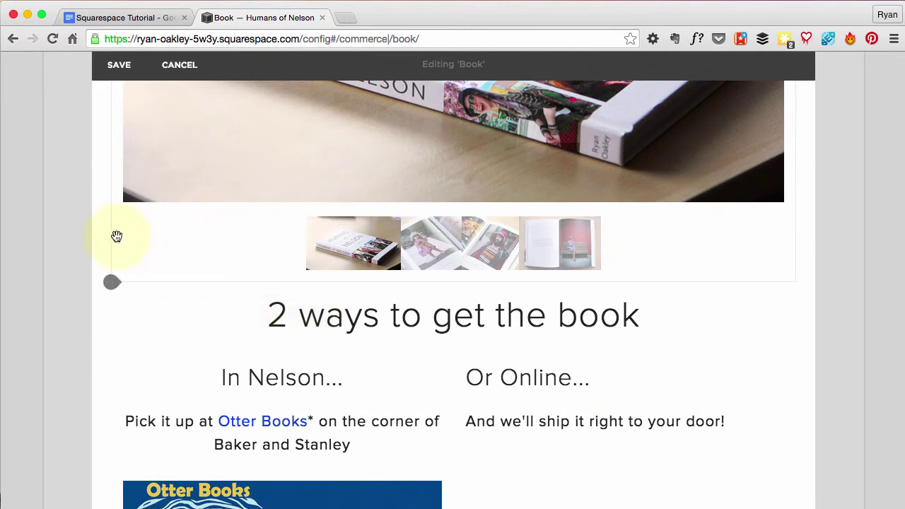
pyautogui.moveTo(311, 274); pyautogui.dragTo(111, 360)
pyautogui.click(111, 355)
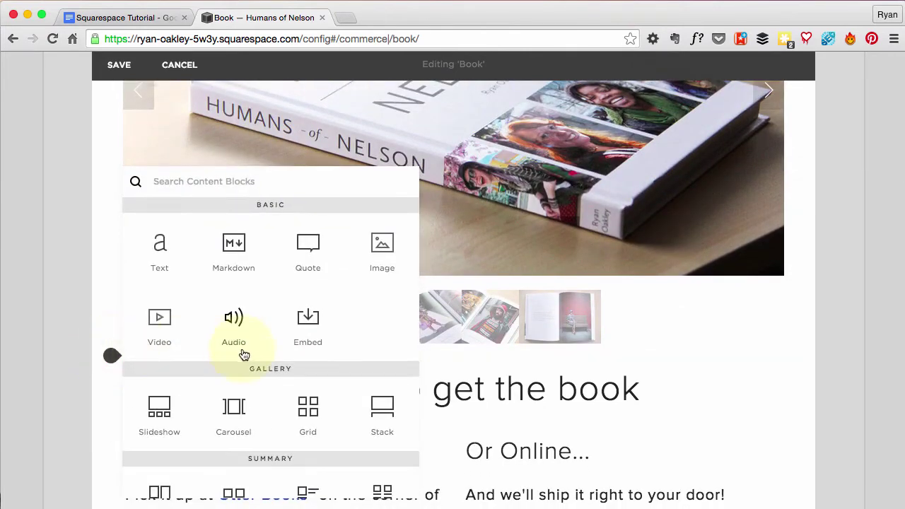
pyautogui.scroll(-5, 244, 353)
pyautogui.click(158, 366)
pyautogui.click(111, 356)
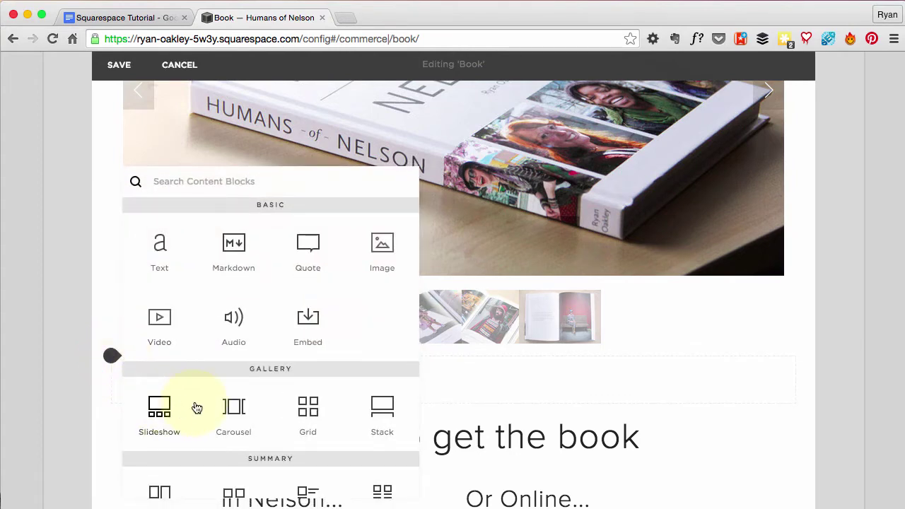
pyautogui.scroll(-3, 197, 408)
pyautogui.click(159, 397)
# Move one spacer to the left side of the slideshow gallery so they share a row
pyautogui.click(274, 393)
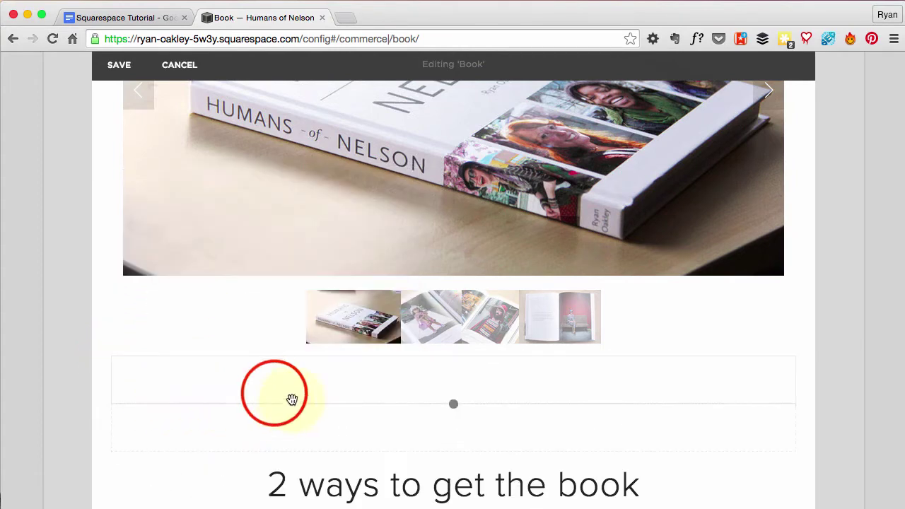
pyautogui.moveTo(266, 379); pyautogui.dragTo(159, 244)
pyautogui.moveTo(147, 92); pyautogui.dragTo(302, 382)
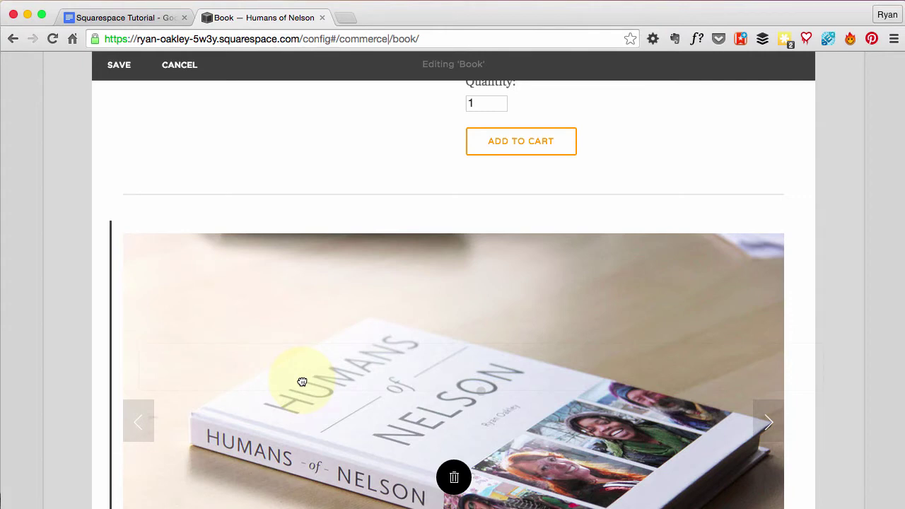
pyautogui.moveTo(302, 382); pyautogui.dragTo(302, 381)
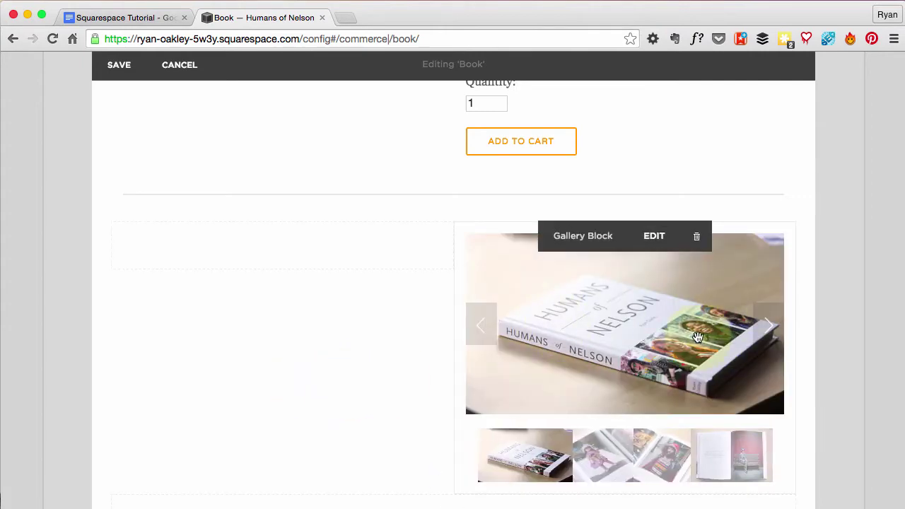
# Move the remaining spacer to the right side of the slideshow gallery
pyautogui.scroll(-5, 697, 336)
pyautogui.click(122, 344)
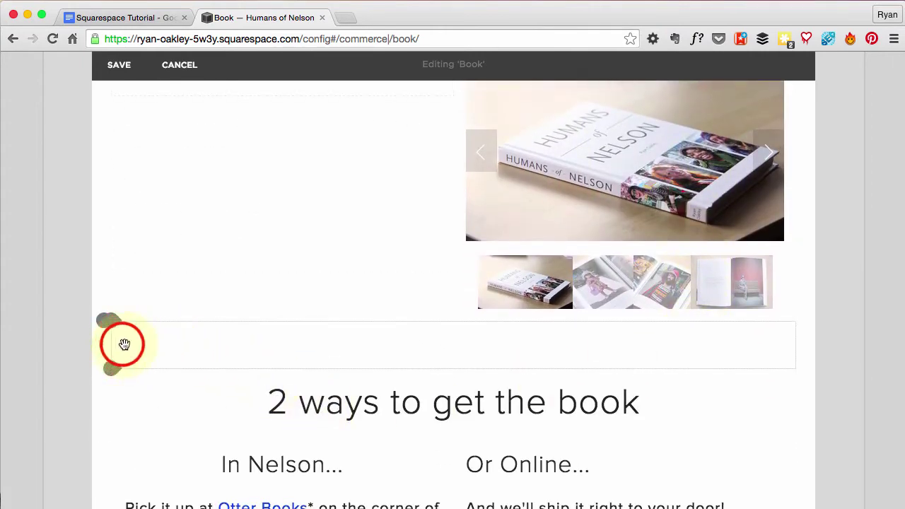
pyautogui.moveTo(142, 341); pyautogui.dragTo(718, 223)
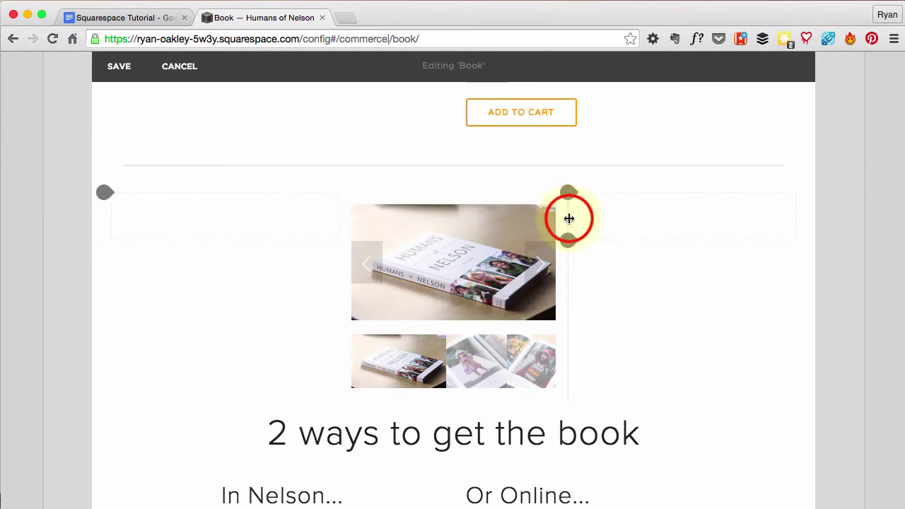
# Narrow both spacer columns equally to widen the centred slideshow until all four thumbnails fit, and check the result
pyautogui.moveTo(592, 219); pyautogui.dragTo(619, 219)
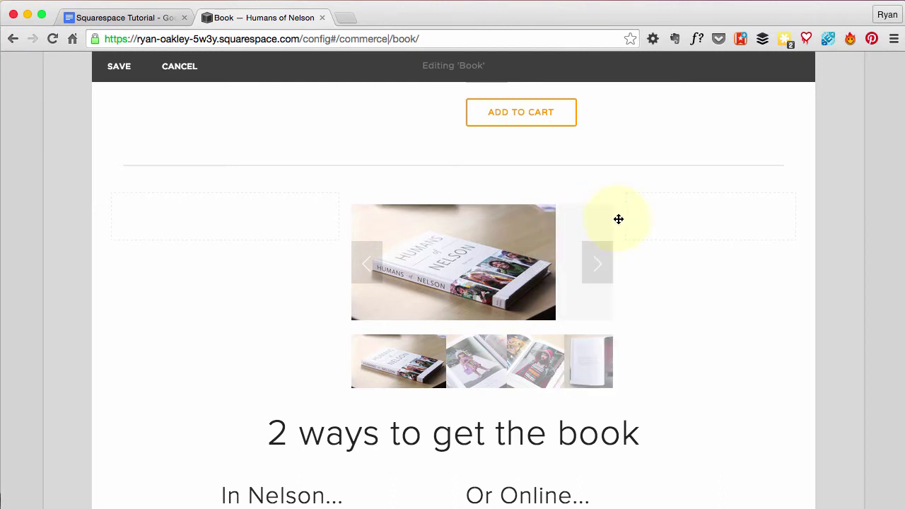
pyautogui.moveTo(336, 222); pyautogui.dragTo(265, 224)
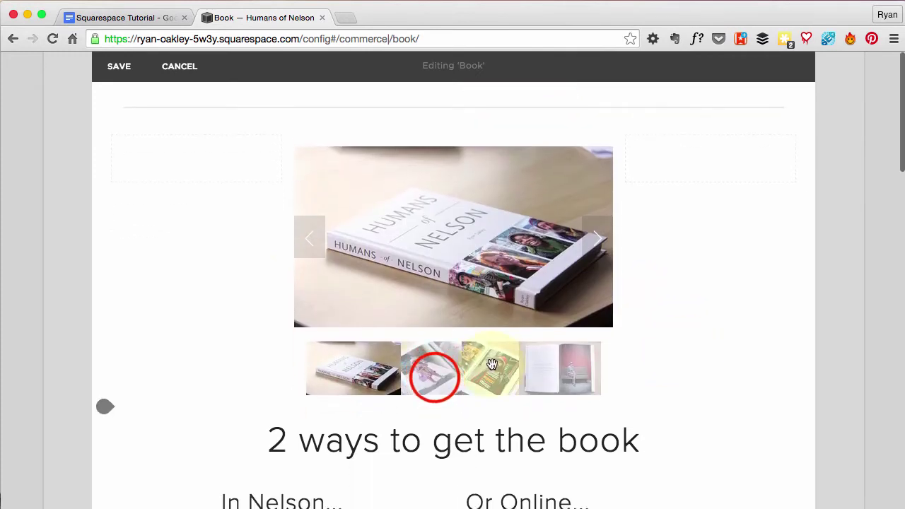
pyautogui.click(432, 376)
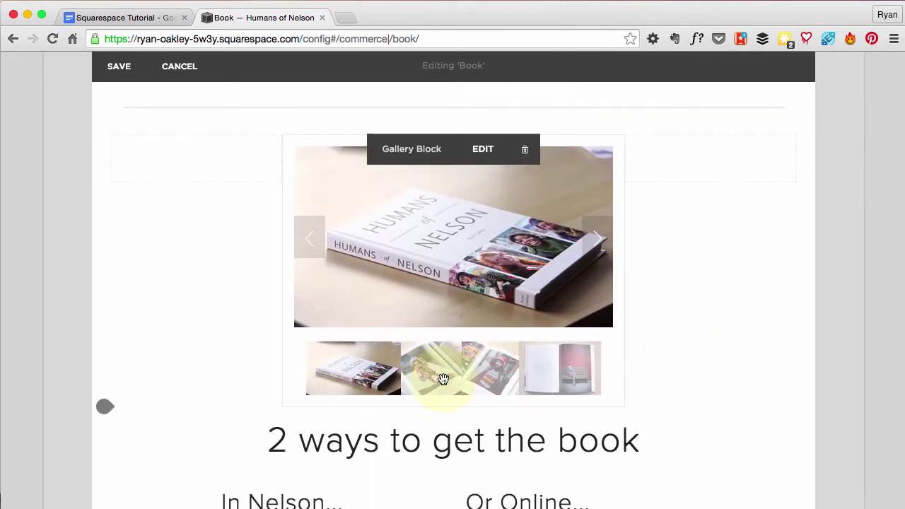
pyautogui.click(517, 378)
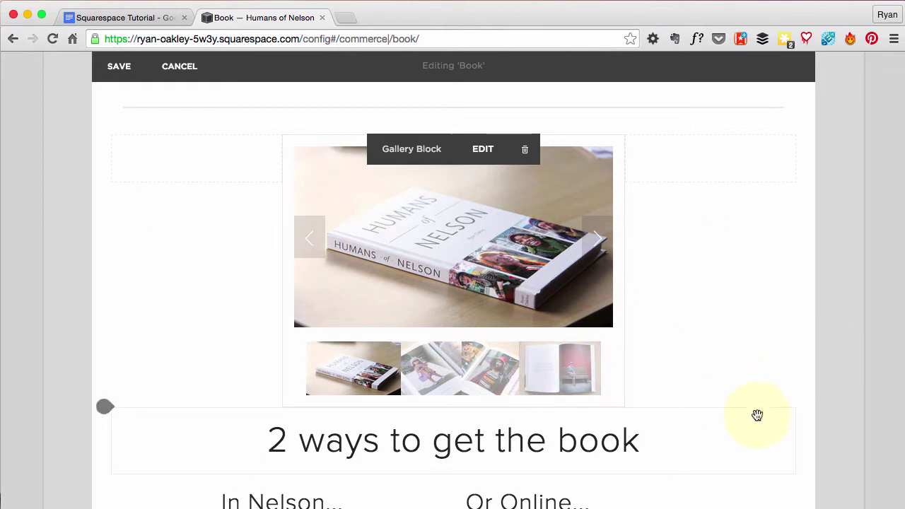
pyautogui.scroll(-3, 757, 415)
pyautogui.scroll(4, 757, 416)
pyautogui.scroll(-1, 757, 415)
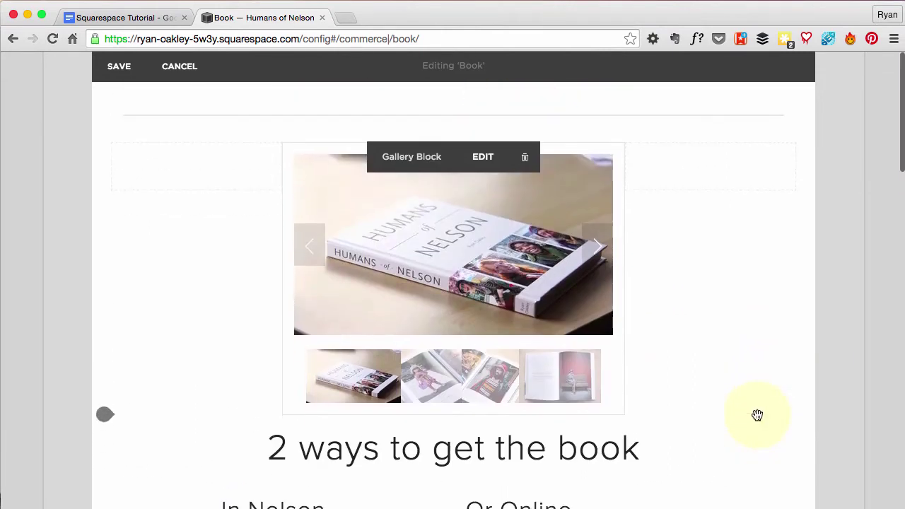
# Switch to the finished site in Safari, copy the line "Finally, you can hold the Humans of Nelson in your very own hands!" and return to the editor
pyautogui.press('super+Tab')
pyautogui.press('super+Tab')
pyautogui.press('super+Tab')
pyautogui.moveTo(202, 172); pyautogui.dragTo(704, 180)
pyautogui.press('super+c')
pyautogui.press('super+Tab')
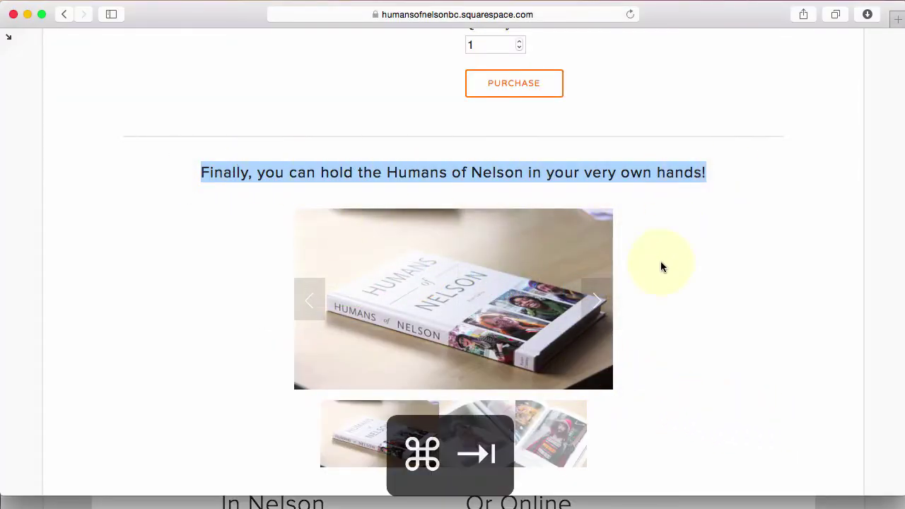
# Back in Chrome's editor, add a text block above the slideshow and paste "Finally, you can hold the Humans of Nelson in your very own hands!"
pyautogui.press('super+Tab')
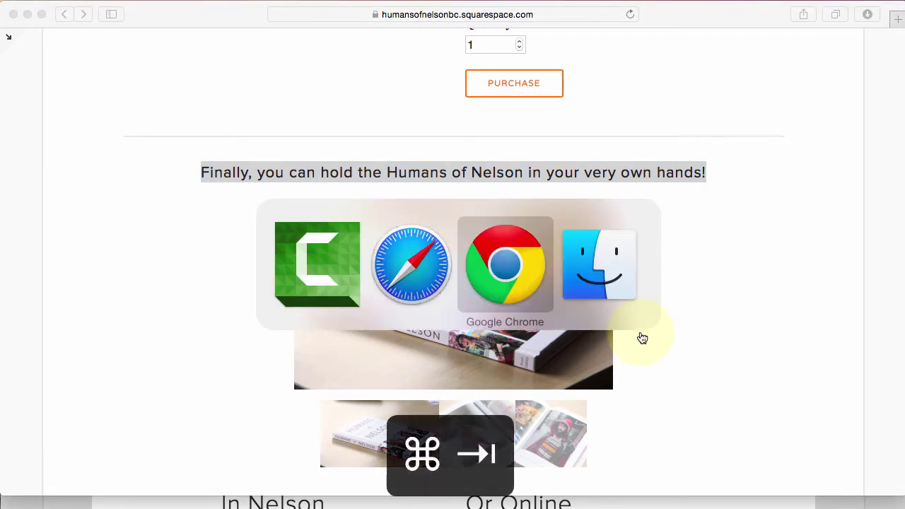
pyautogui.click(102, 138)
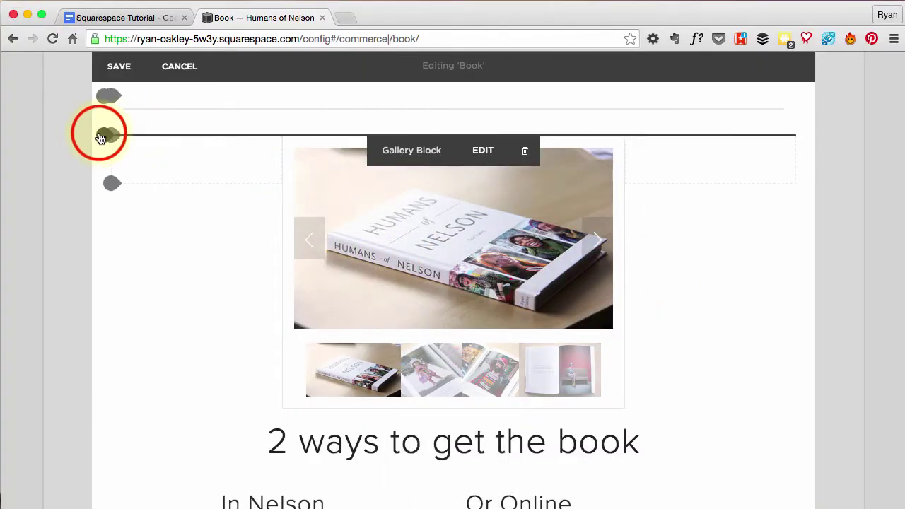
pyautogui.click(157, 135)
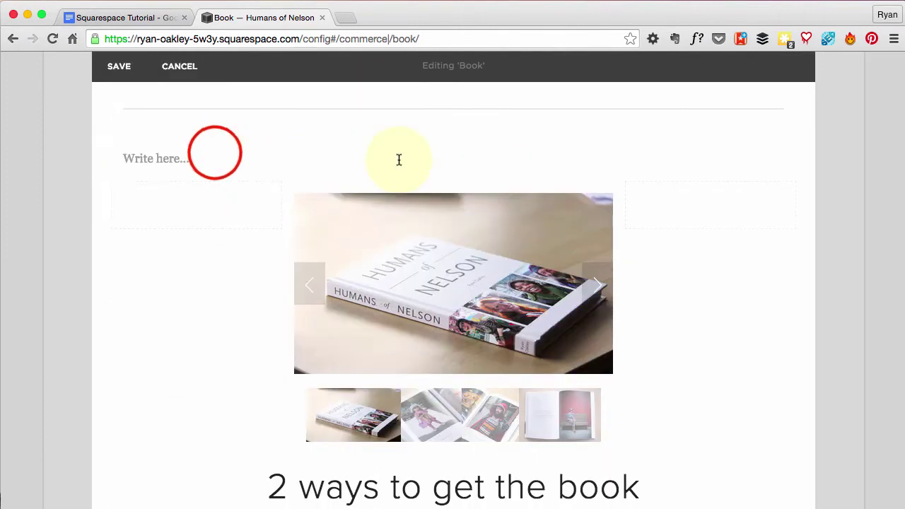
pyautogui.click(215, 153)
pyautogui.press('super+v')
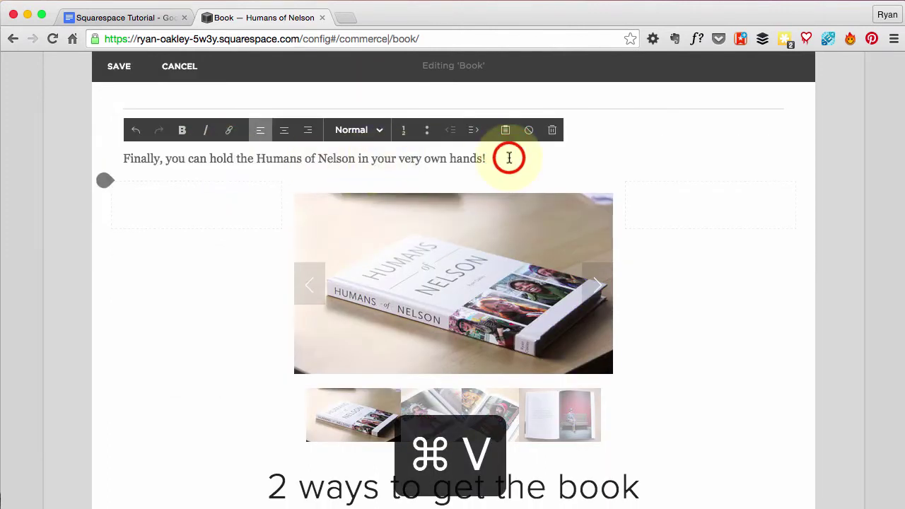
# Centre the pasted intro line, compare it with the finished site in Safari, and format it as Heading 3 in the editor
pyautogui.moveTo(509, 157); pyautogui.dragTo(103, 160)
pyautogui.click(283, 129)
pyautogui.press('super+Tab')
pyautogui.press('super+Tab')
pyautogui.press('super+Tab')
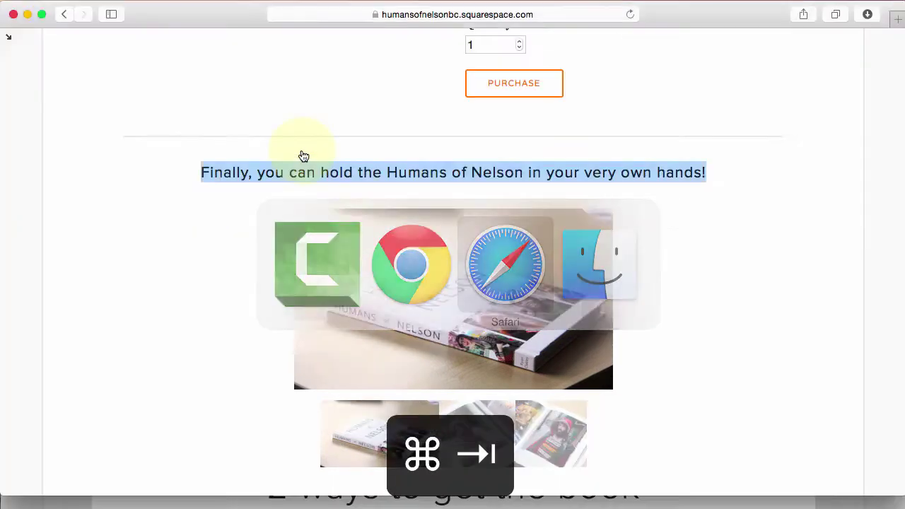
pyautogui.press('super+Tab')
pyautogui.press('super+Tab')
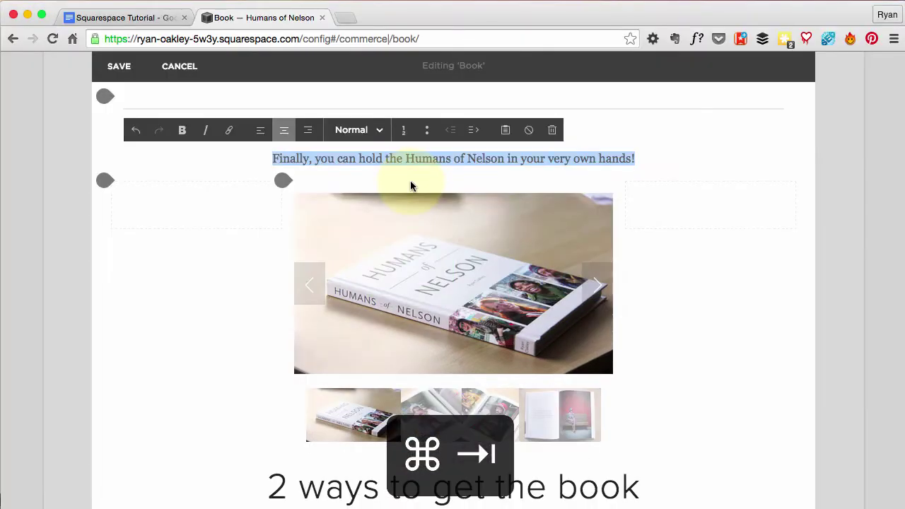
pyautogui.click(357, 130)
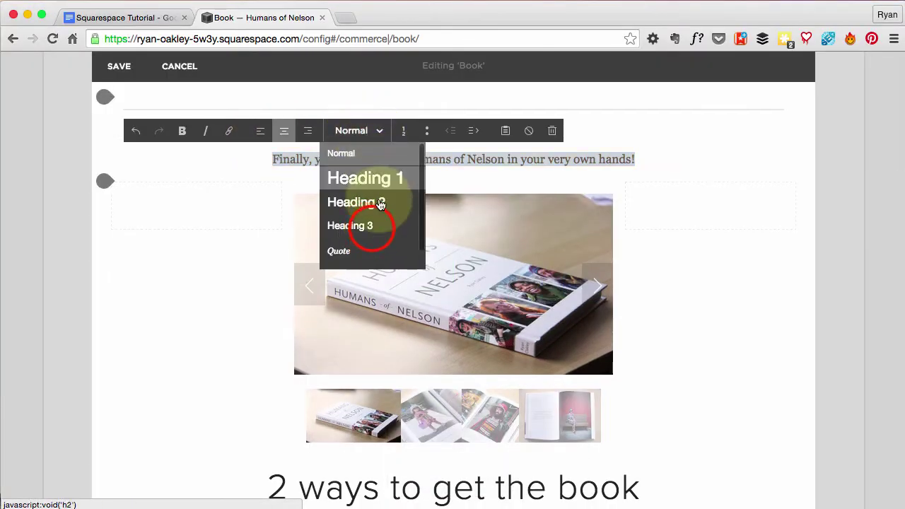
pyautogui.click(373, 233)
# Switch to the finished site in Safari, examine the layout of the "2 ways to get the book" section, and return to Chrome
pyautogui.press('super+Tab')
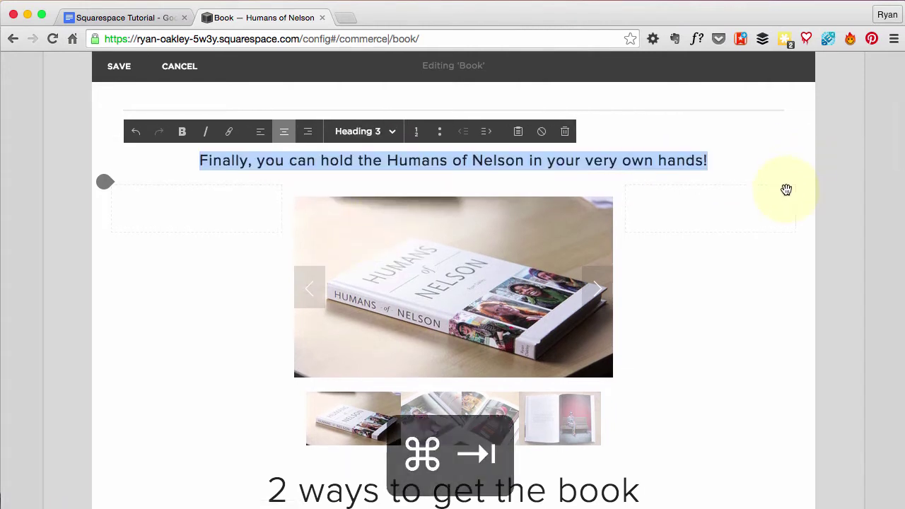
pyautogui.scroll(-5, 786, 190)
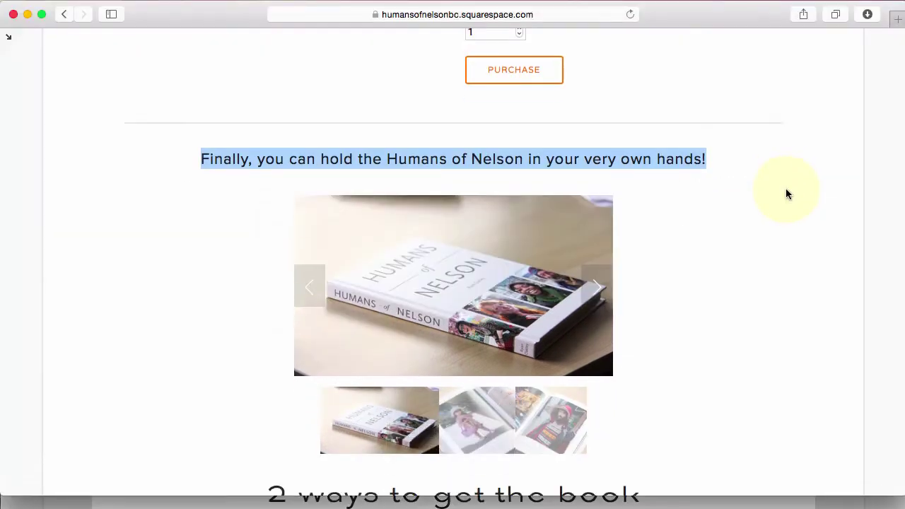
pyautogui.scroll(-8, 786, 191)
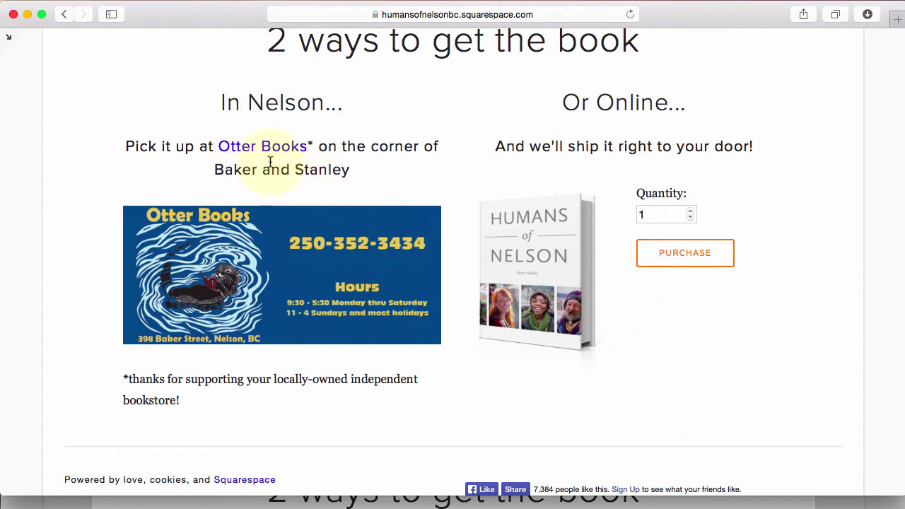
pyautogui.scroll(2, 256, 126)
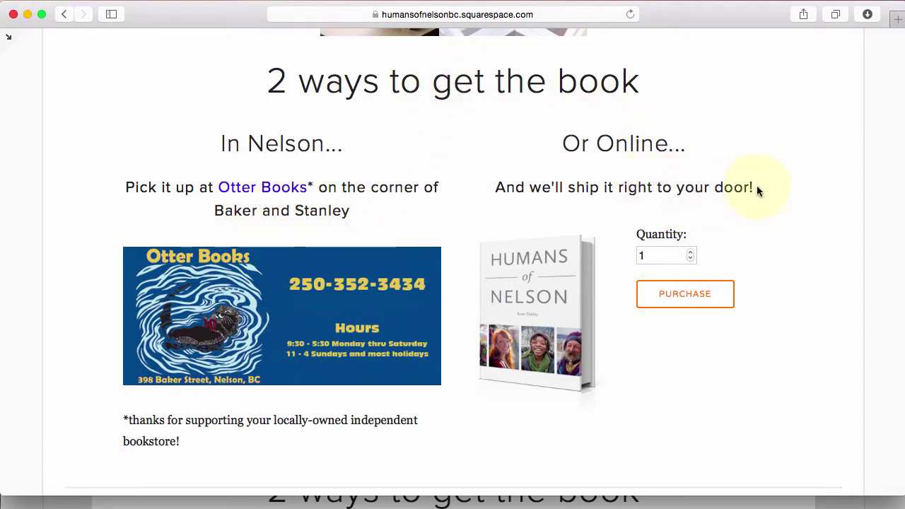
pyautogui.scroll(-2, 764, 330)
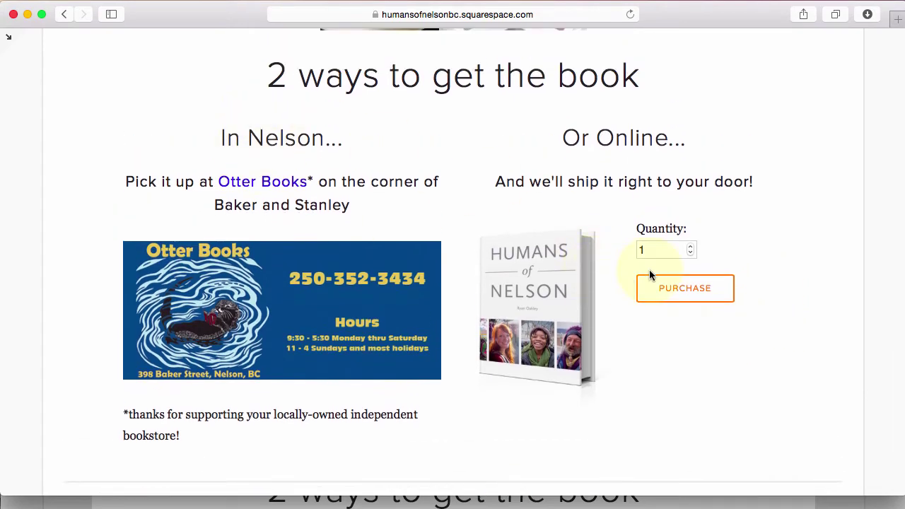
pyautogui.press('super+Tab')
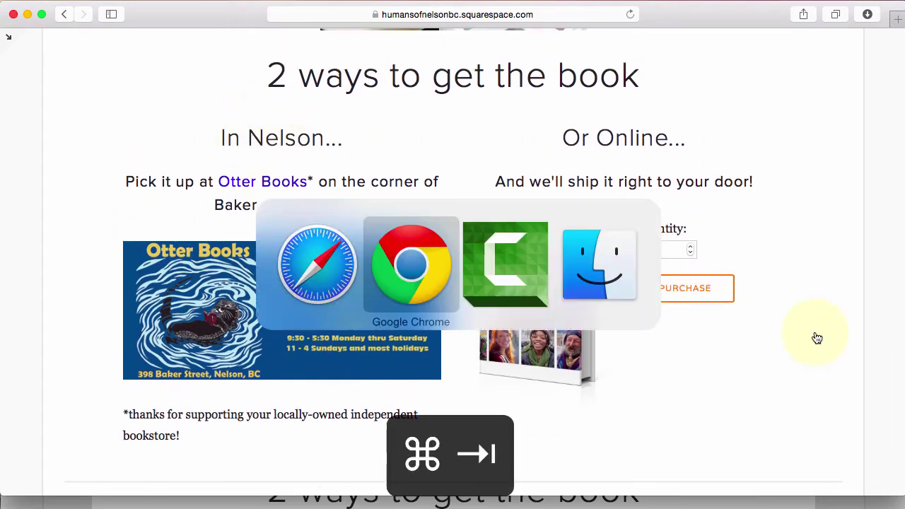
# Add a product block below "And we'll ship it right to your door!" and select the Humans of Nelson Hardcover Book for it
pyautogui.scroll(-10, 727, 331)
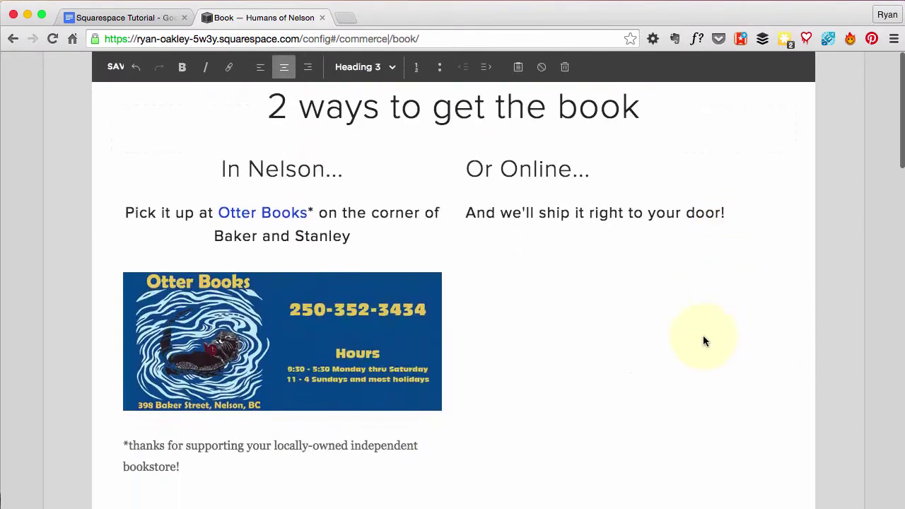
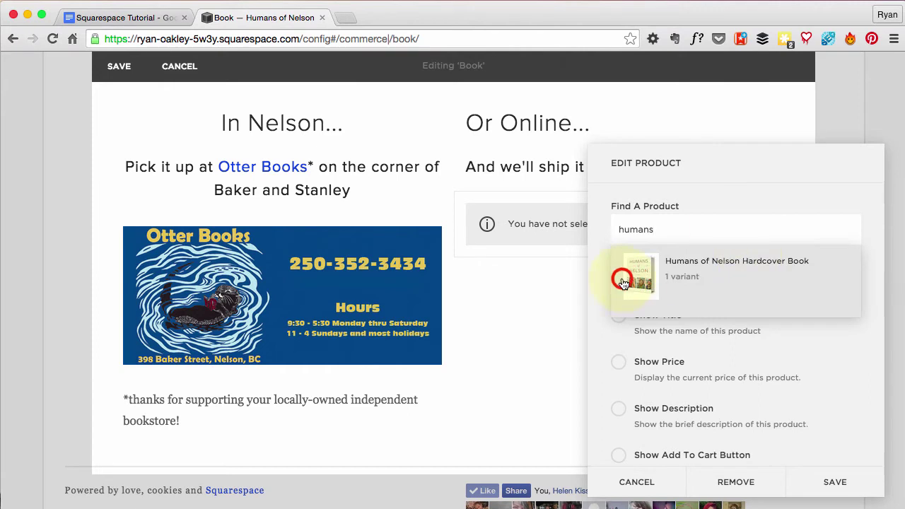
pyautogui.click(619, 278)
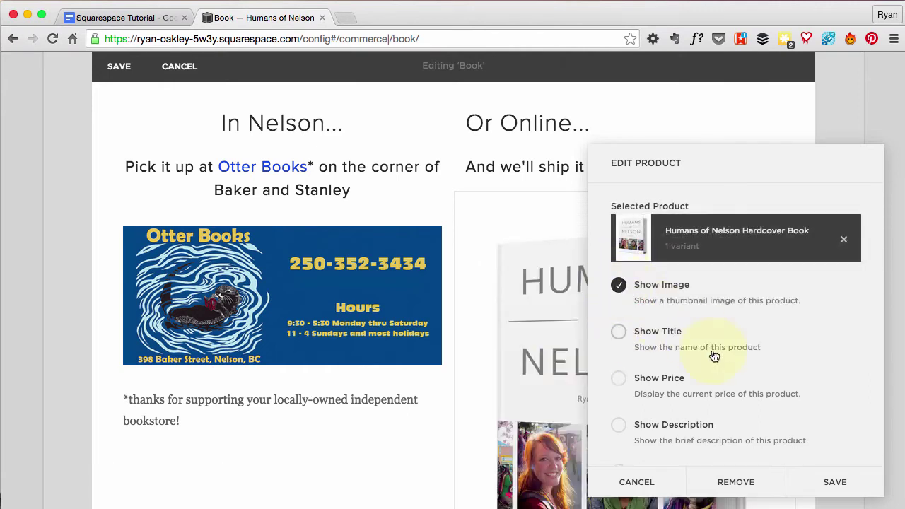
pyautogui.scroll(-2, 713, 354)
pyautogui.scroll(2, 712, 348)
pyautogui.scroll(-3, 509, 365)
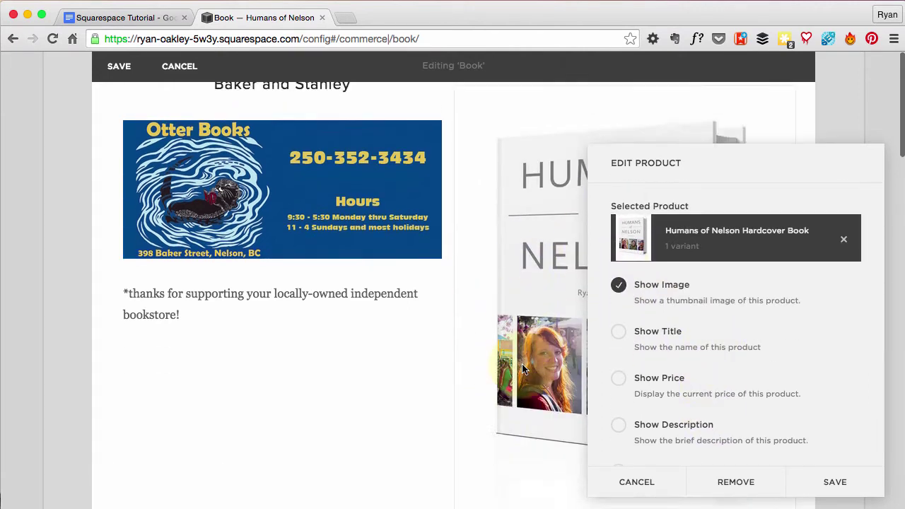
pyautogui.scroll(3, 522, 363)
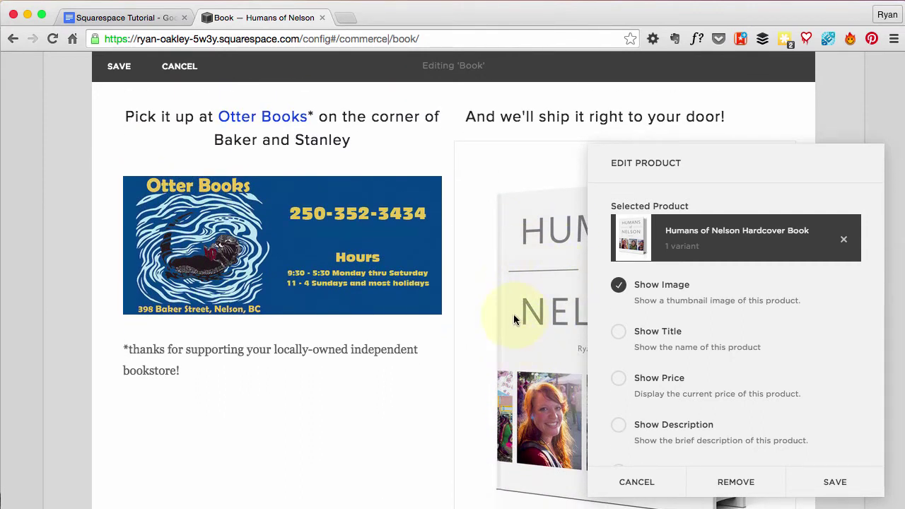
# Hide the product block's image, show its title, price and Add To Cart button, and save the block
pyautogui.click(619, 284)
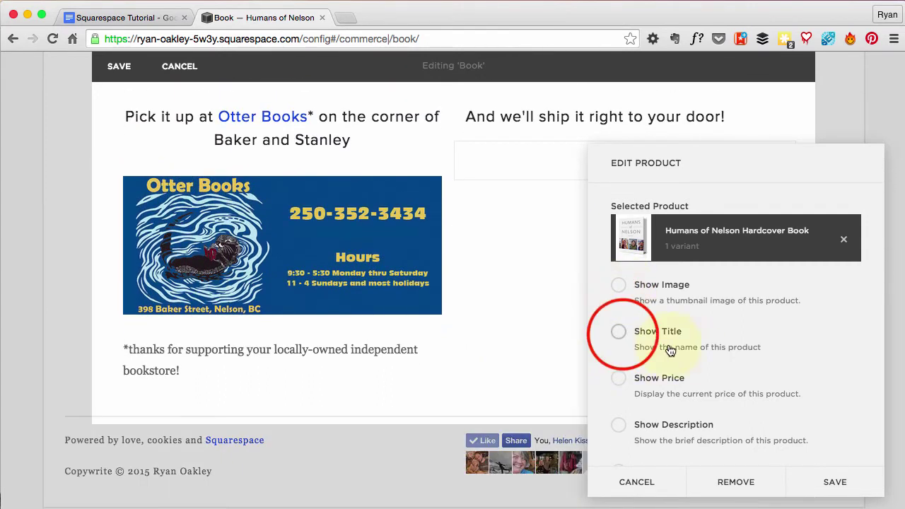
pyautogui.click(623, 338)
pyautogui.click(620, 382)
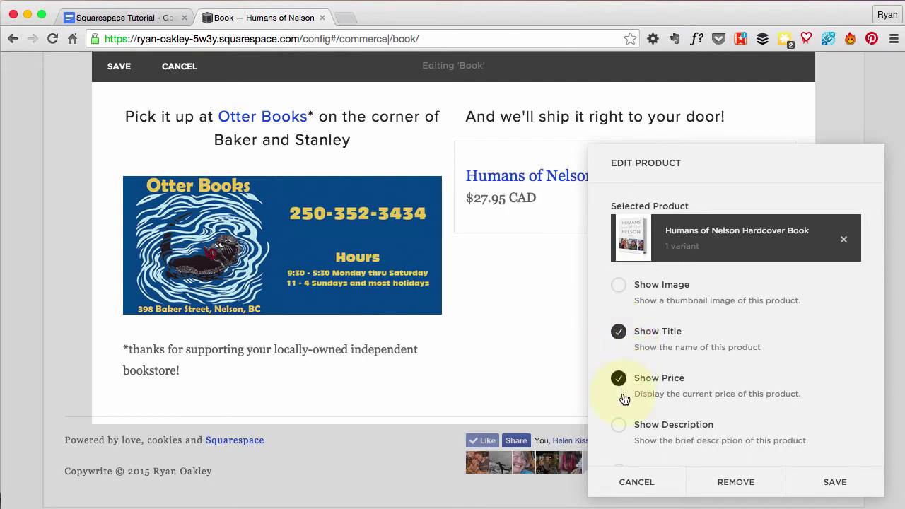
pyautogui.scroll(-2, 629, 431)
pyautogui.click(617, 412)
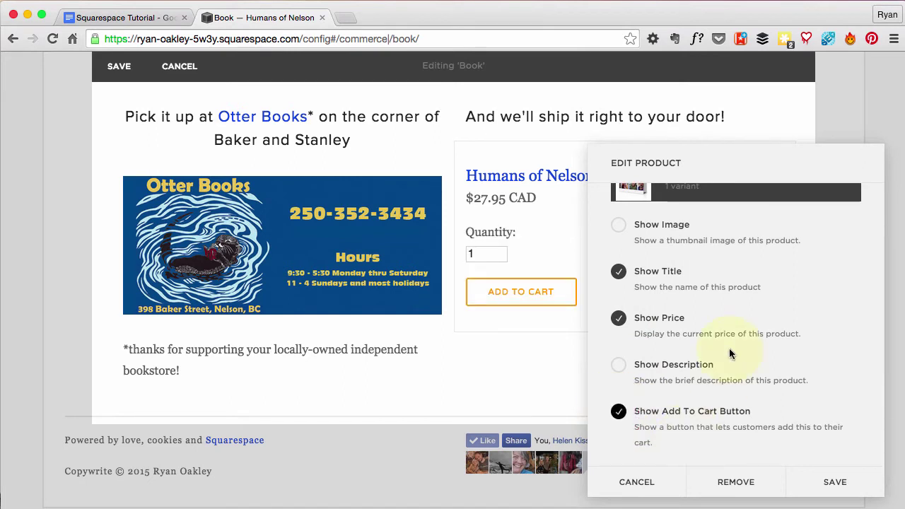
pyautogui.click(834, 483)
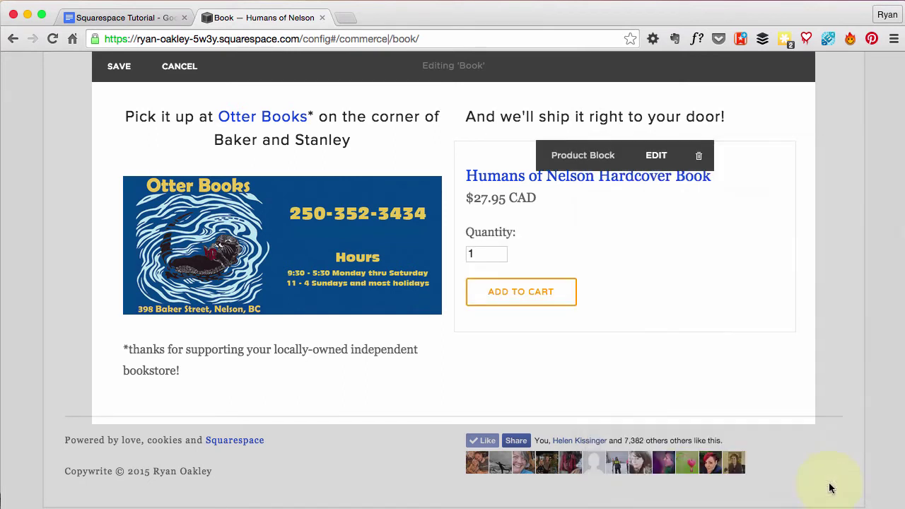
# Insert an image block directly above the product block and open the file chooser for its image
pyautogui.click(459, 144)
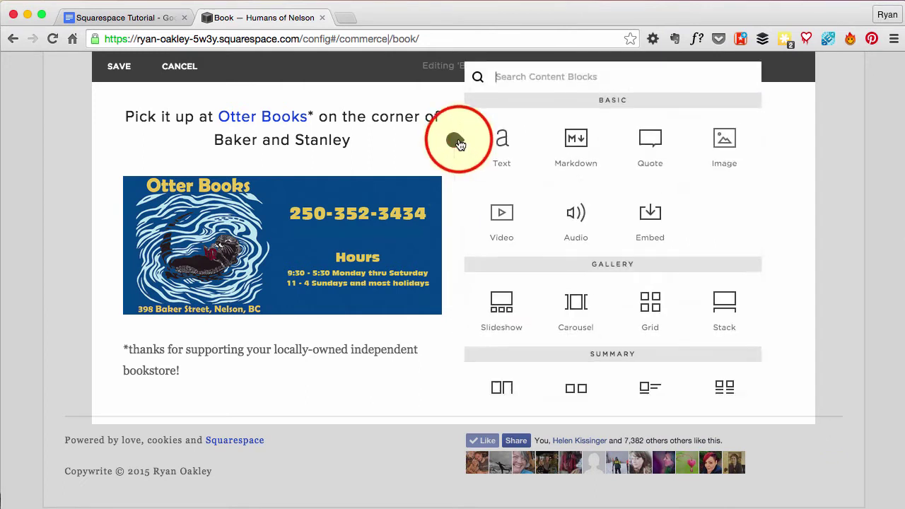
pyautogui.click(723, 136)
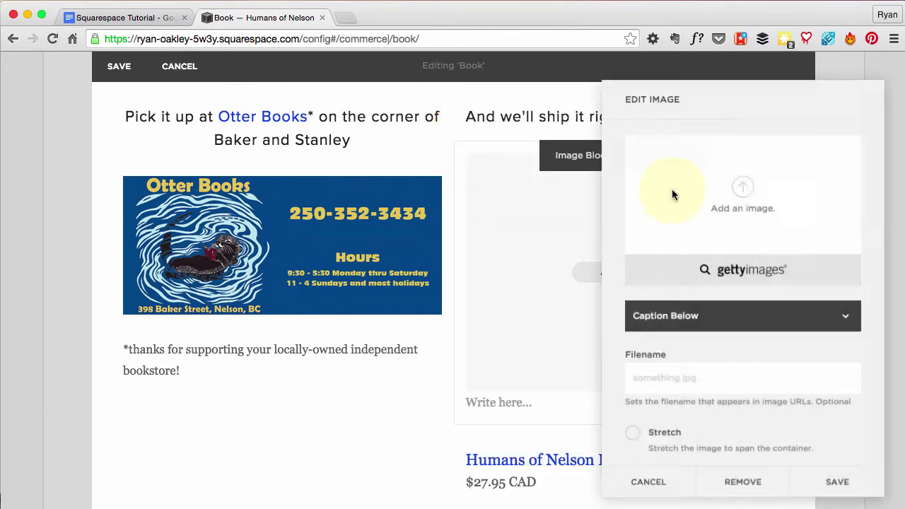
pyautogui.click(744, 187)
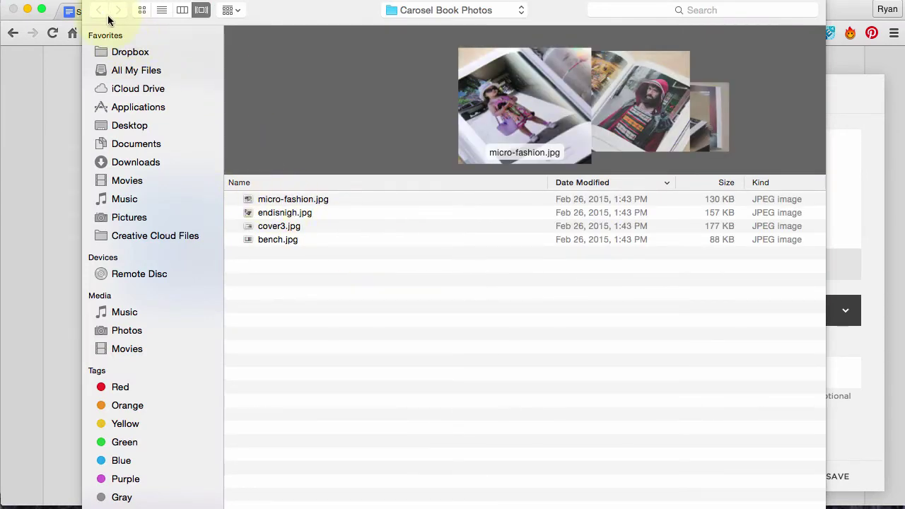
# Upload HofN-fake-cover-v5.jpg from the !!SS HON TUTORIAL folder into the image block and save the block
pyautogui.click(429, 14)
pyautogui.click(428, 25)
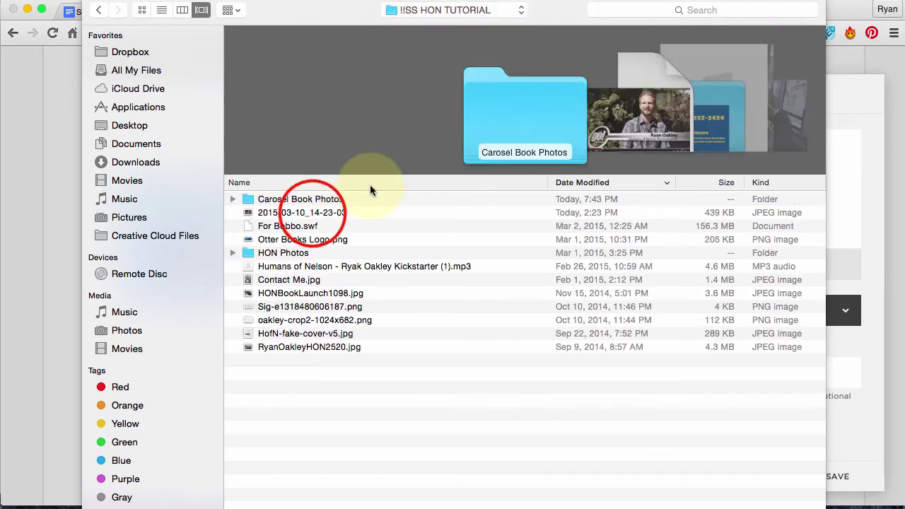
pyautogui.click(315, 214)
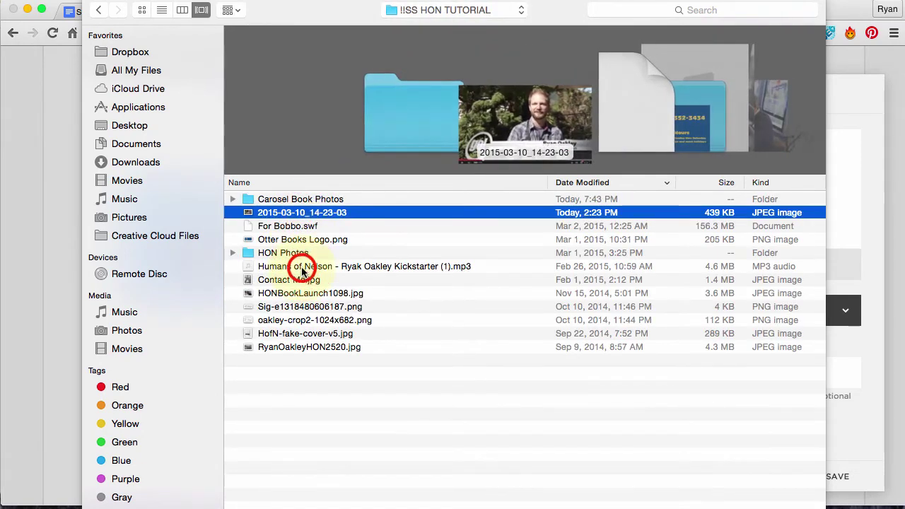
pyautogui.click(303, 268)
pyautogui.click(299, 293)
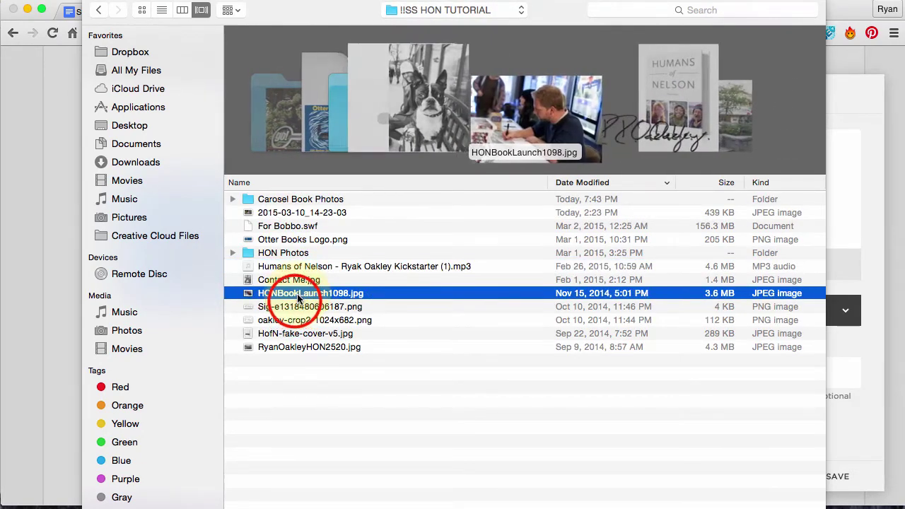
pyautogui.click(295, 306)
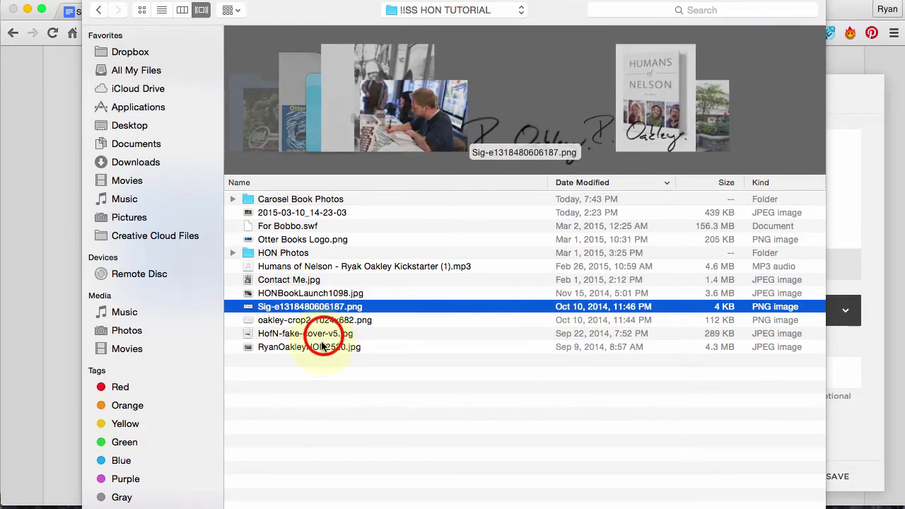
pyautogui.click(324, 337)
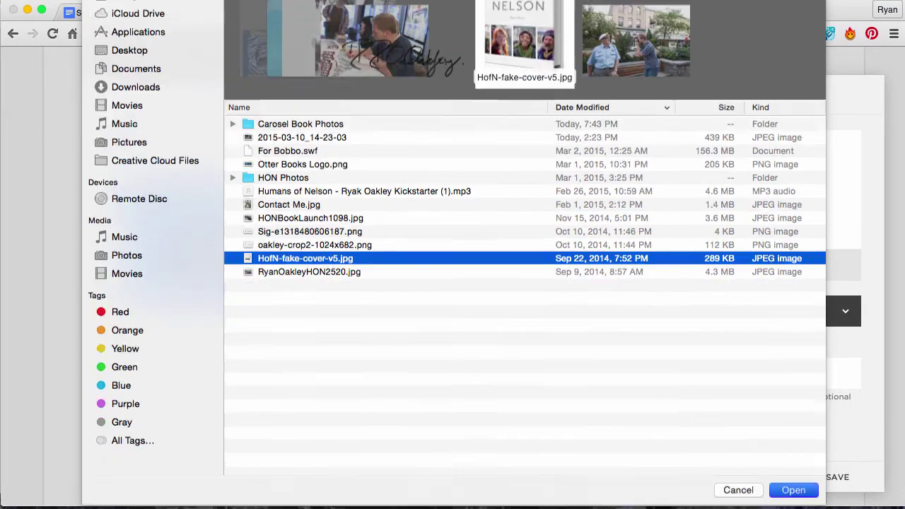
pyautogui.click(793, 490)
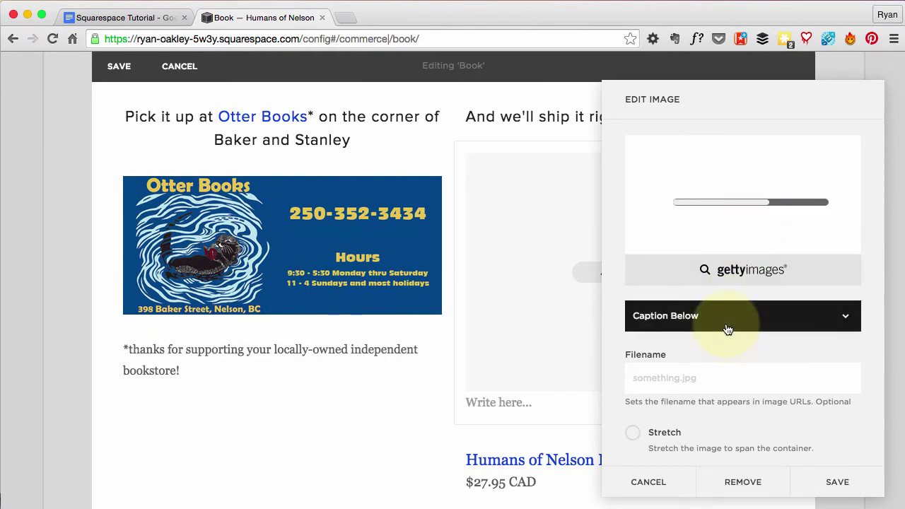
pyautogui.scroll(-3, 738, 393)
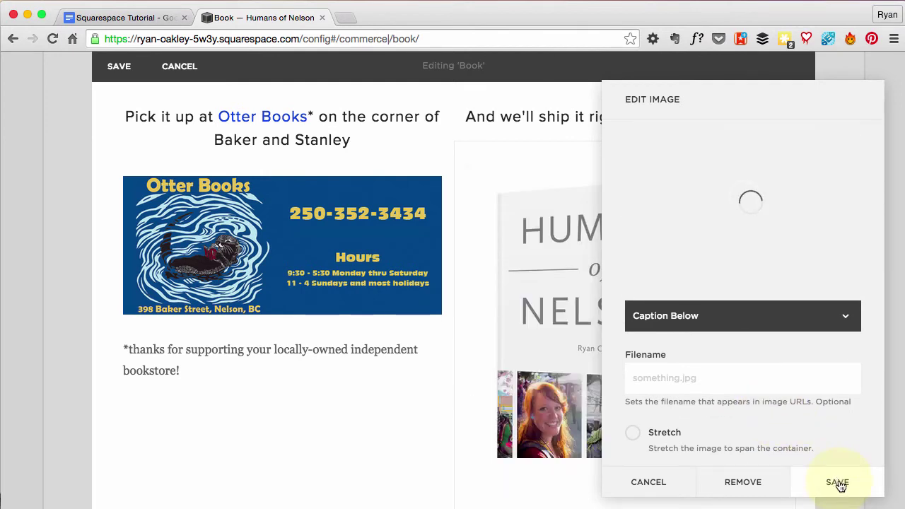
pyautogui.click(839, 483)
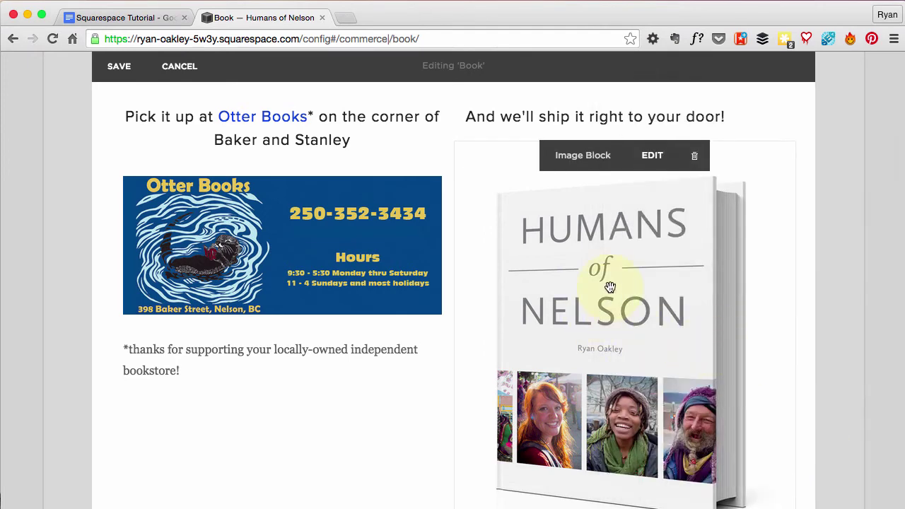
# Arrange the book cover image and product block side by side, with the product on the right, and compare with the finished site in Safari
pyautogui.scroll(-3, 606, 354)
pyautogui.moveTo(599, 215); pyautogui.dragTo(582, 332)
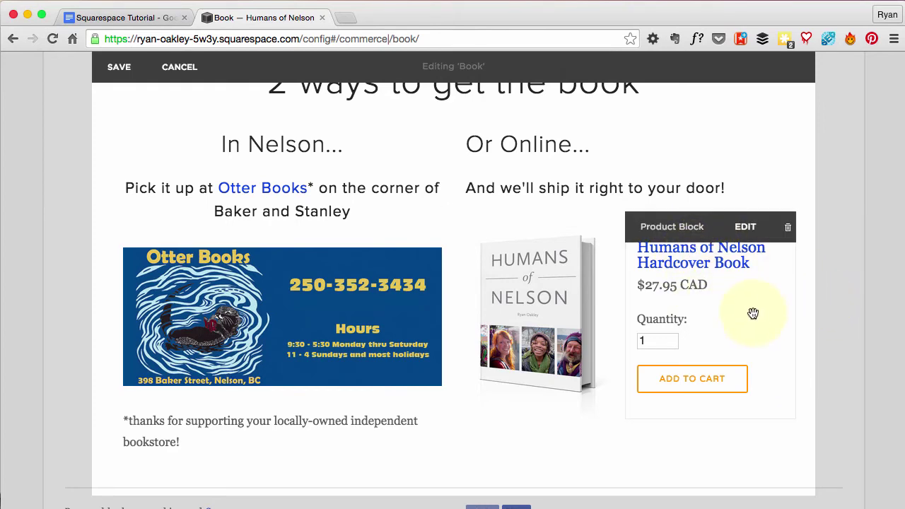
pyautogui.press('super+Tab')
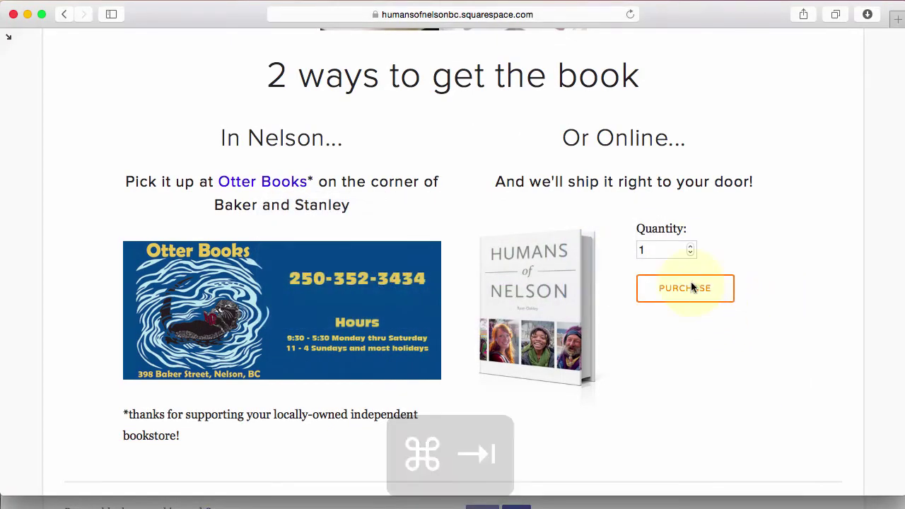
# Compare the product block with the finished site in Safari, return to the editor in Chrome, and save the Book page
pyautogui.press('super+Tab')
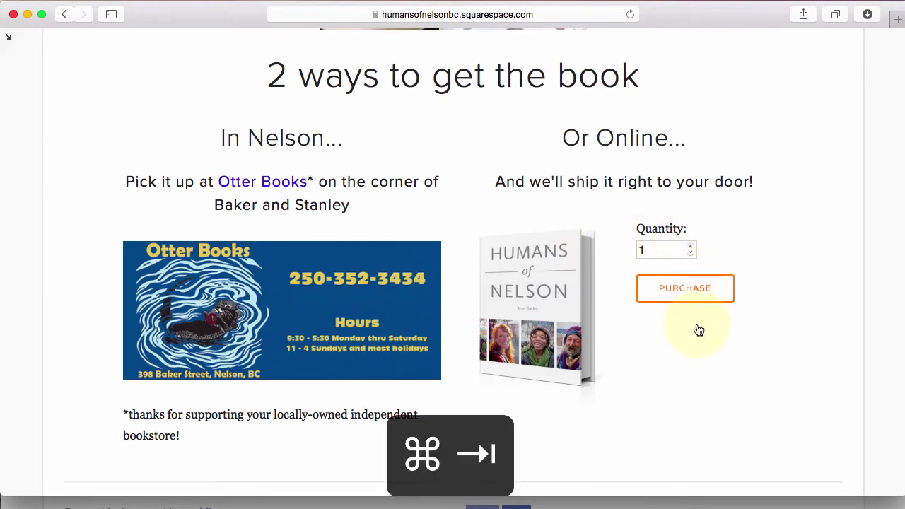
pyautogui.press('super+Tab')
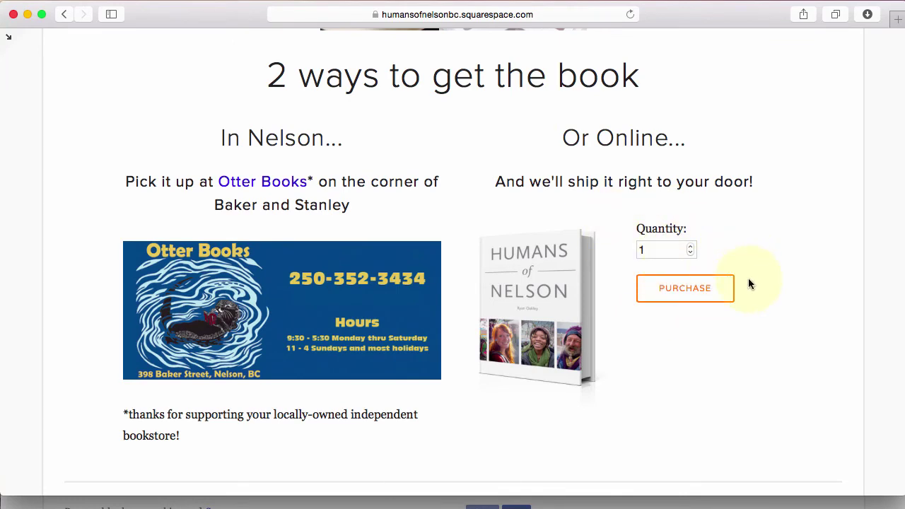
pyautogui.press('super+Tab')
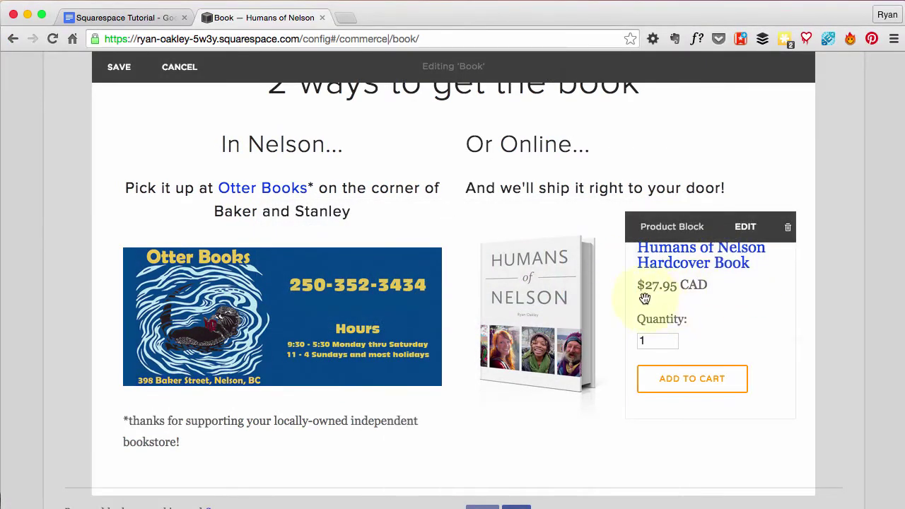
pyautogui.scroll(-3, 732, 357)
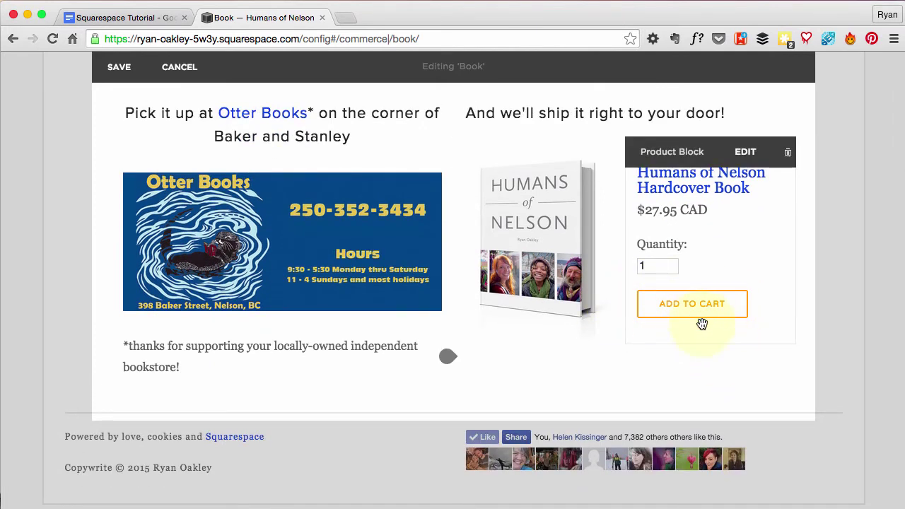
pyautogui.scroll(10, 724, 320)
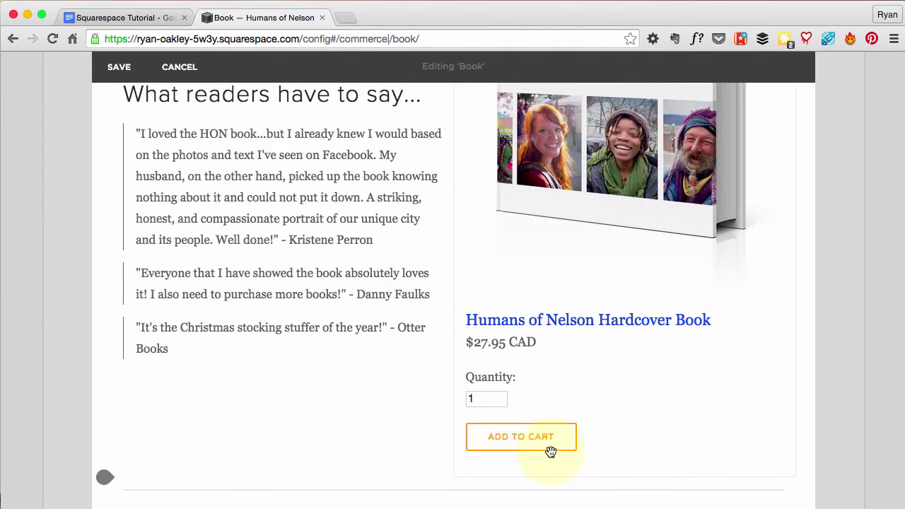
pyautogui.click(117, 67)
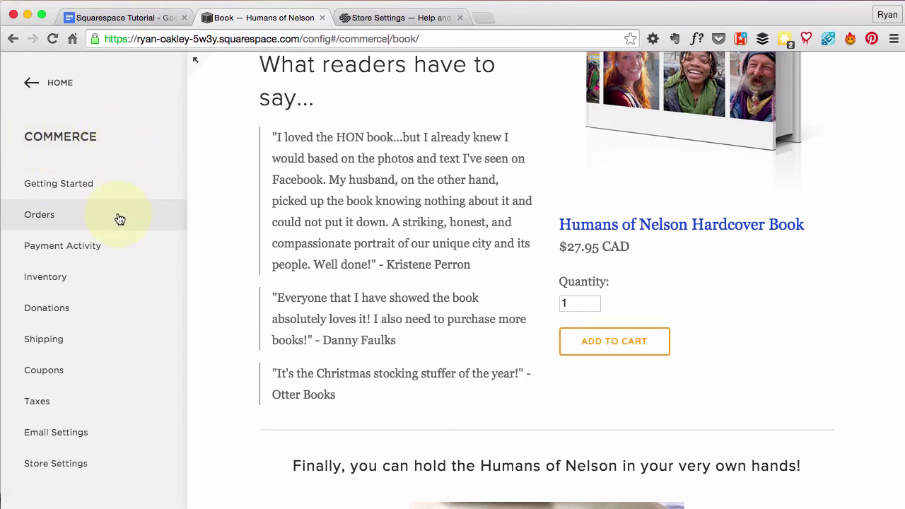
# Enable Express Checkout in the Commerce store settings
pyautogui.click(37, 463)
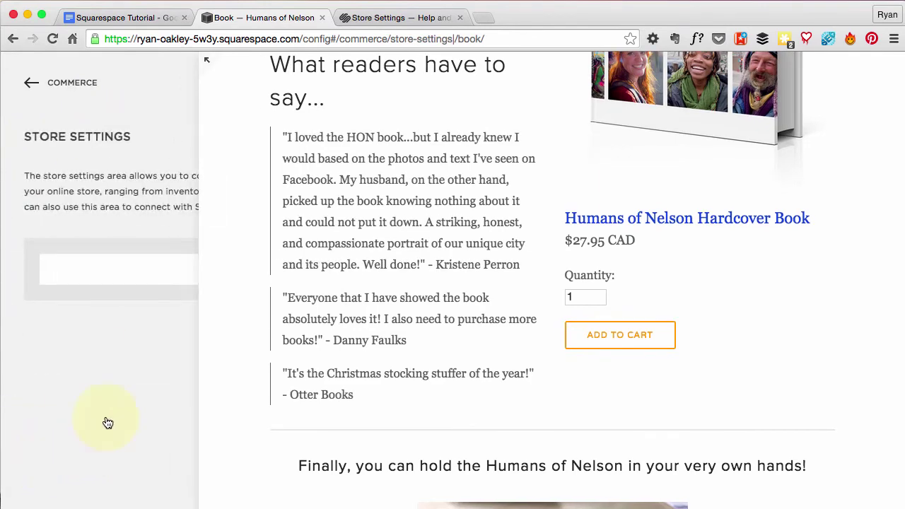
pyautogui.scroll(-5, 113, 320)
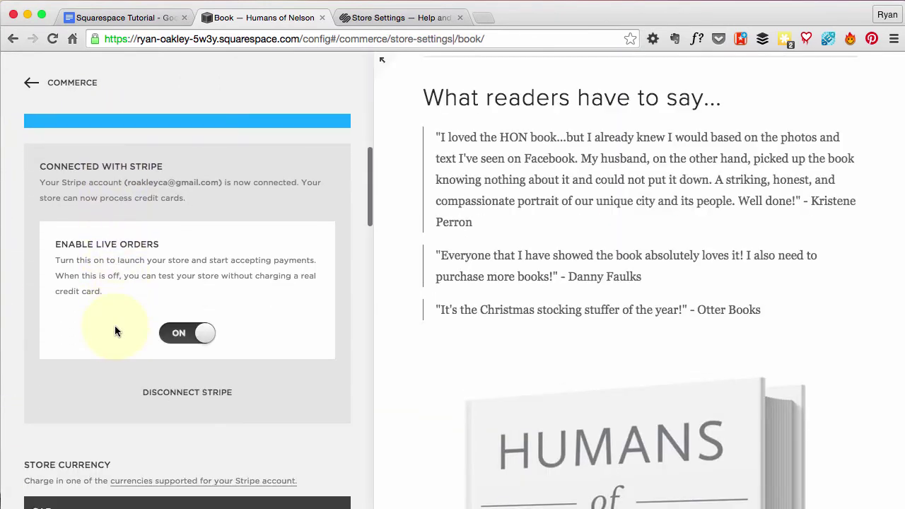
pyautogui.scroll(-3, 115, 325)
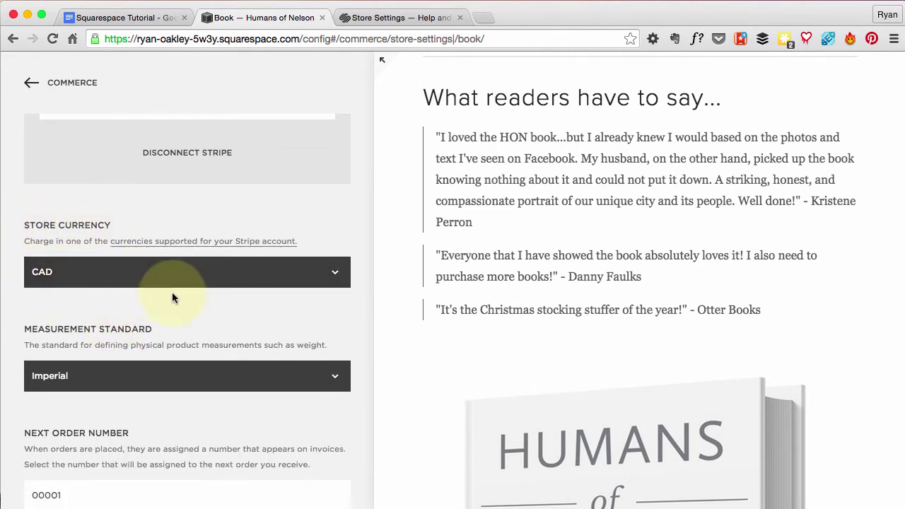
pyautogui.scroll(-2, 172, 293)
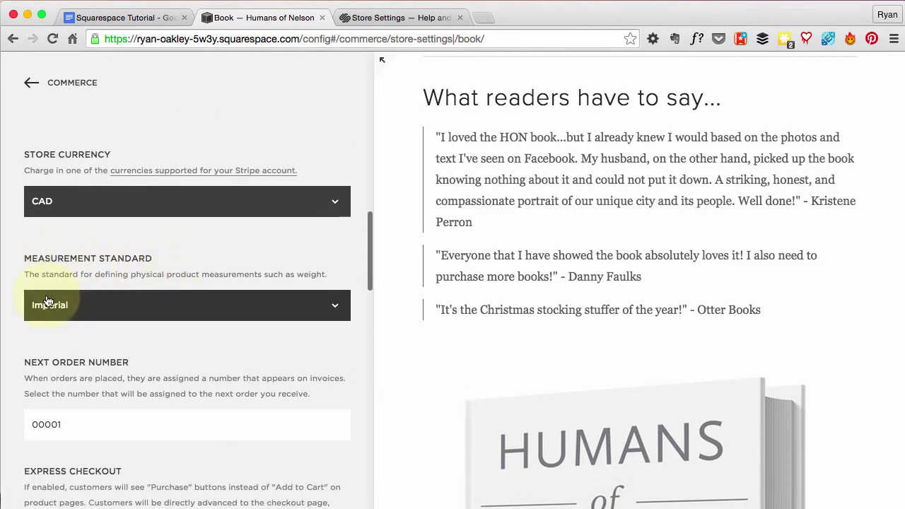
pyautogui.scroll(-2, 283, 324)
pyautogui.scroll(-3, 147, 269)
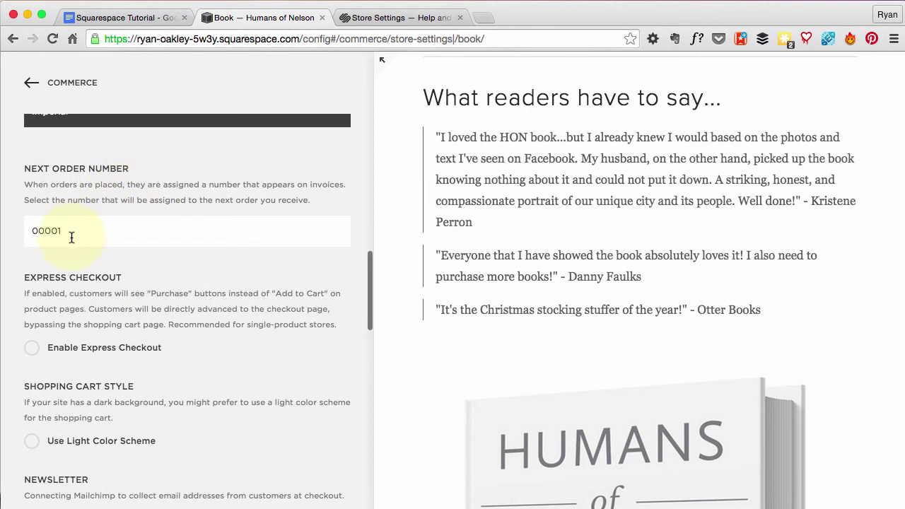
pyautogui.scroll(-2, 179, 264)
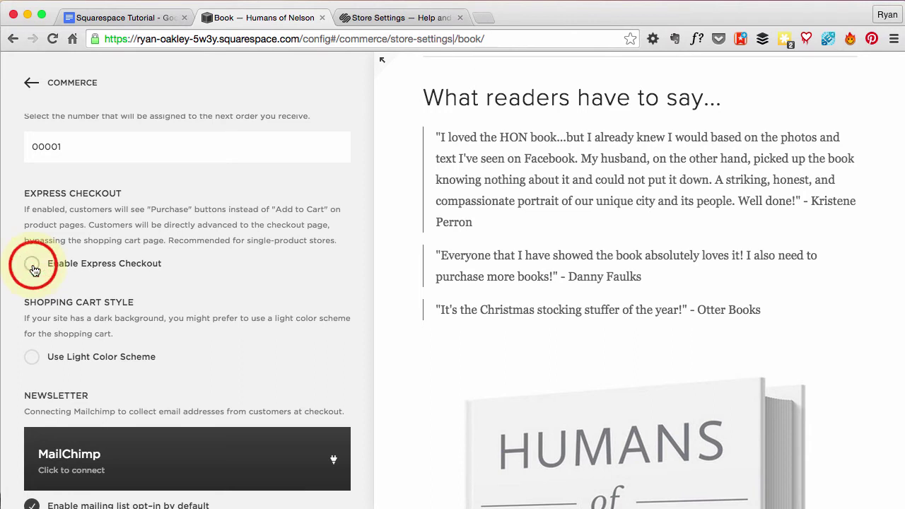
pyautogui.click(33, 266)
# Review the shopping cart style, newsletter, custom checkout form, store policy and currency options in the store settings
pyautogui.scroll(-2, 157, 280)
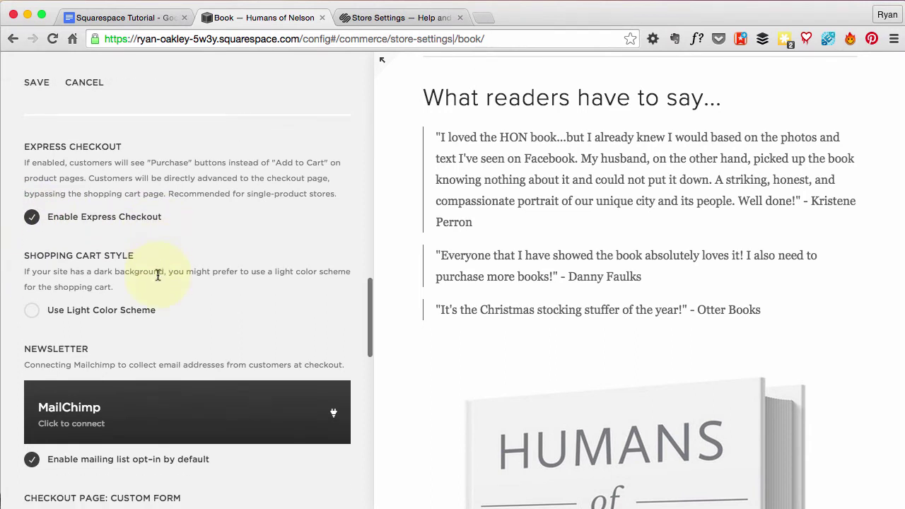
pyautogui.scroll(-2, 157, 275)
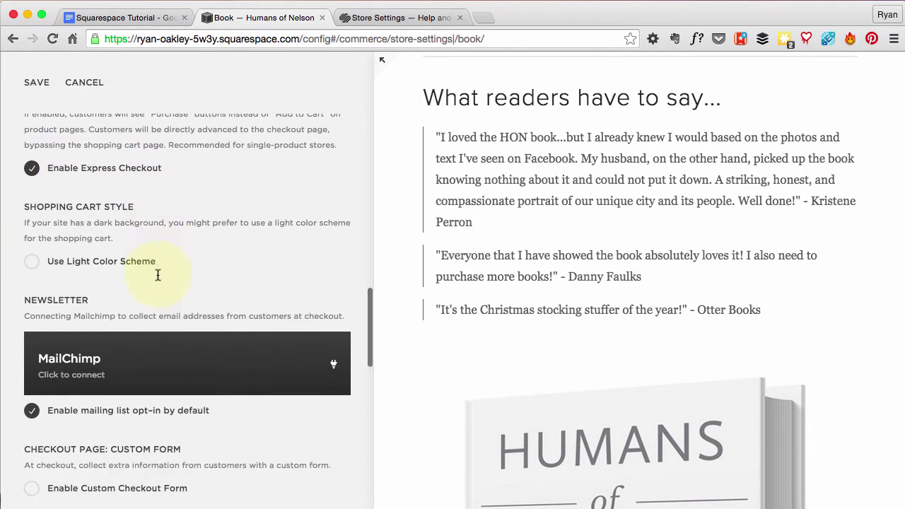
pyautogui.scroll(-2, 157, 279)
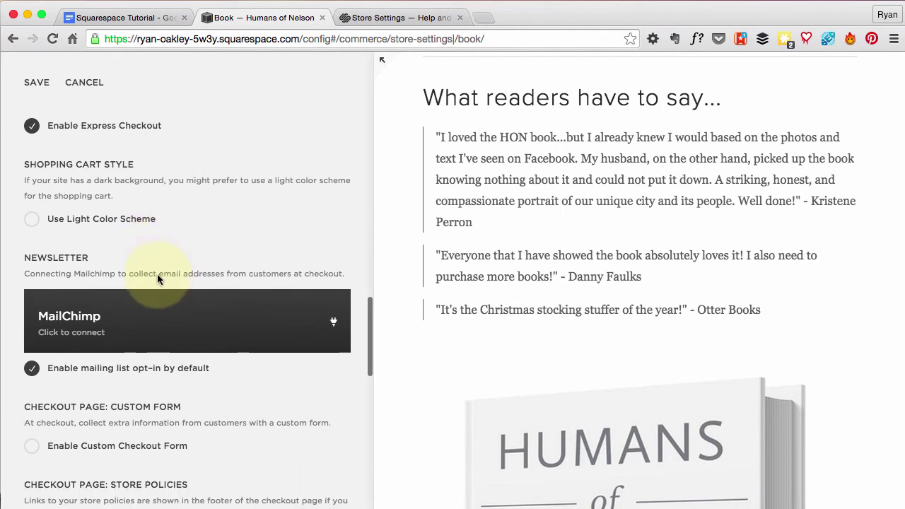
pyautogui.scroll(-3, 158, 279)
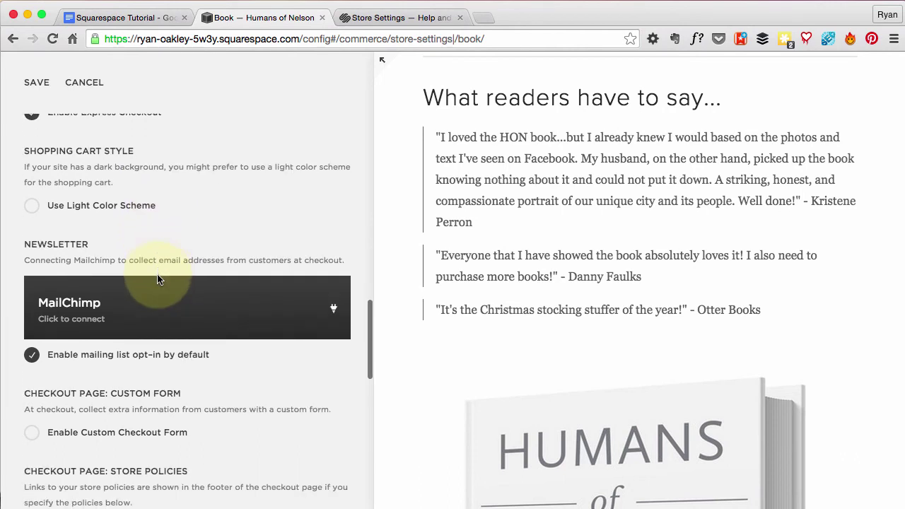
pyautogui.scroll(-5, 157, 283)
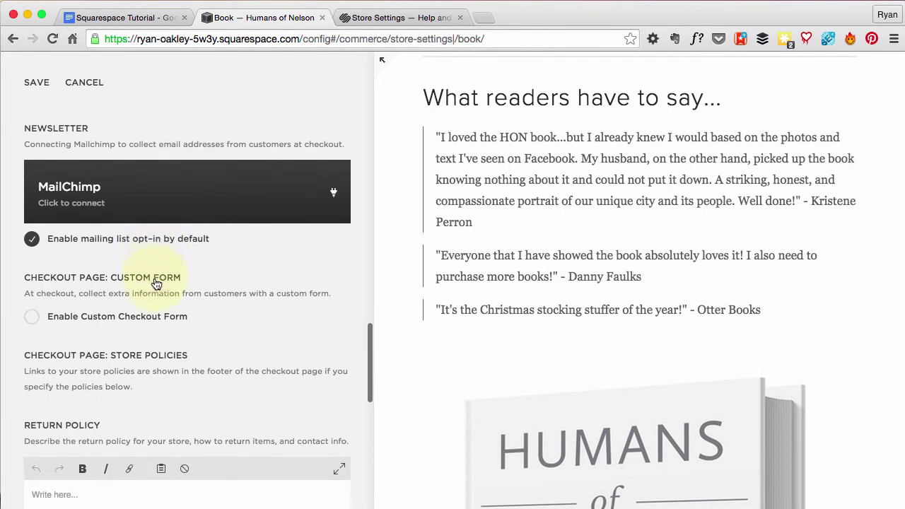
pyautogui.scroll(5, 155, 278)
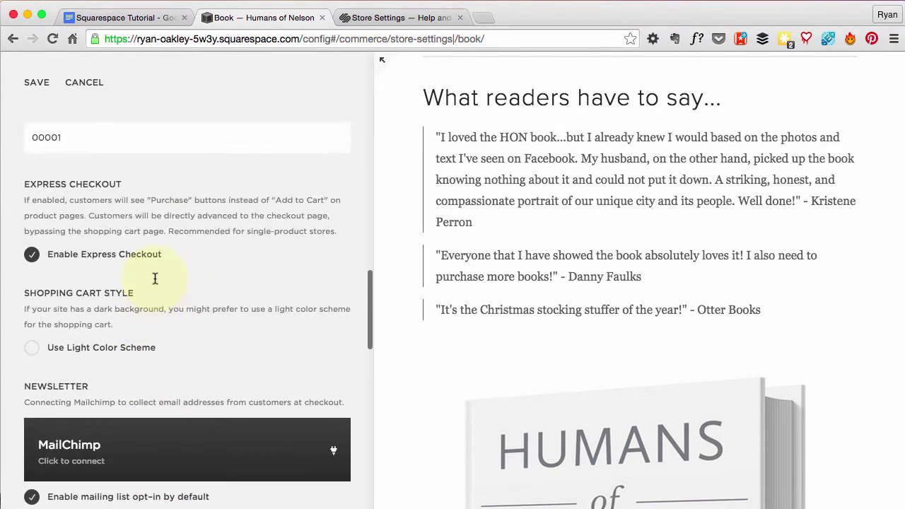
pyautogui.scroll(-7, 153, 278)
pyautogui.scroll(-12, 157, 284)
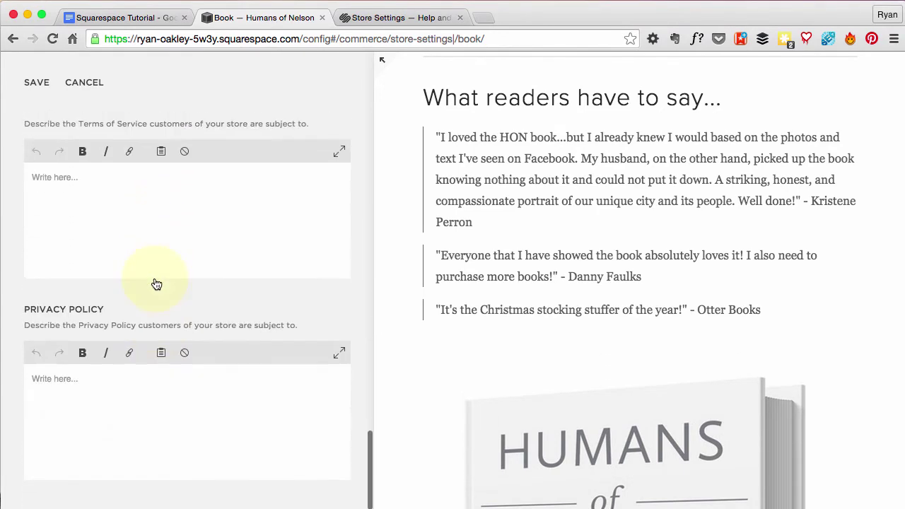
pyautogui.scroll(20, 154, 282)
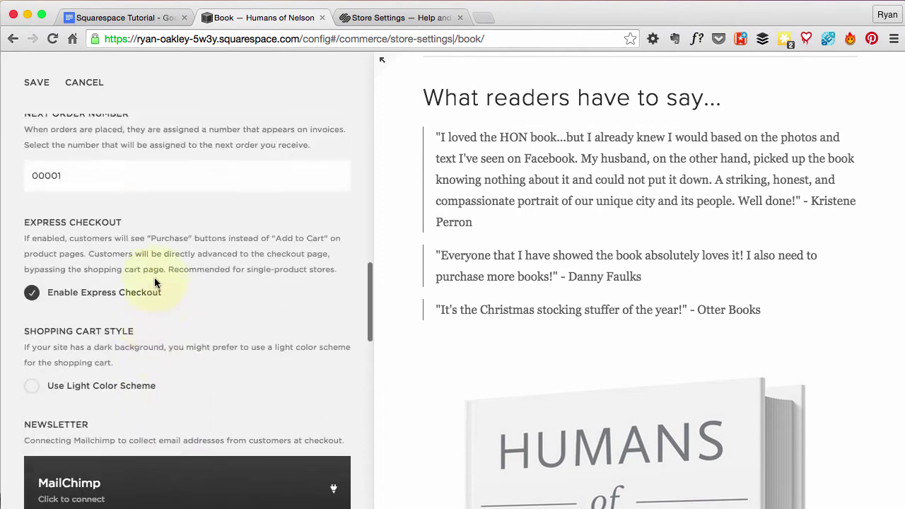
pyautogui.scroll(6, 154, 283)
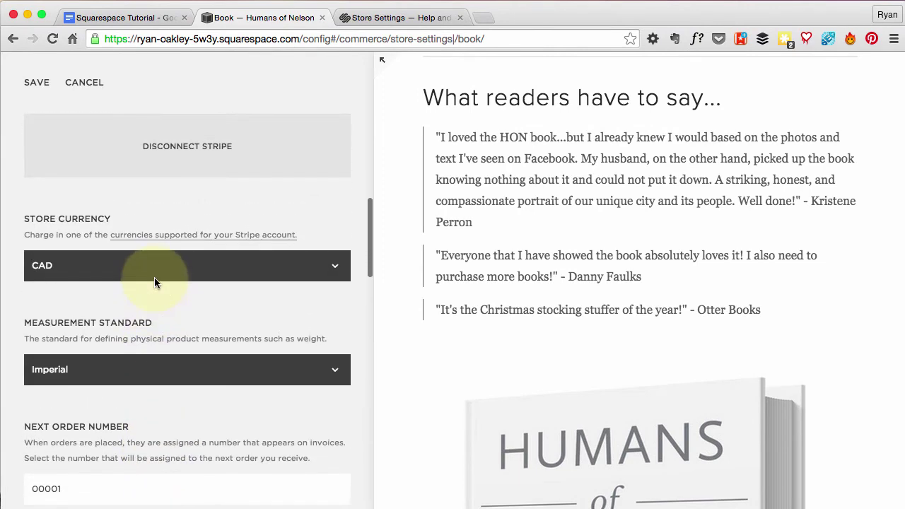
pyautogui.scroll(6, 154, 283)
# Save the store settings, reload the Book page, and check the product's purchase button
pyautogui.click(39, 83)
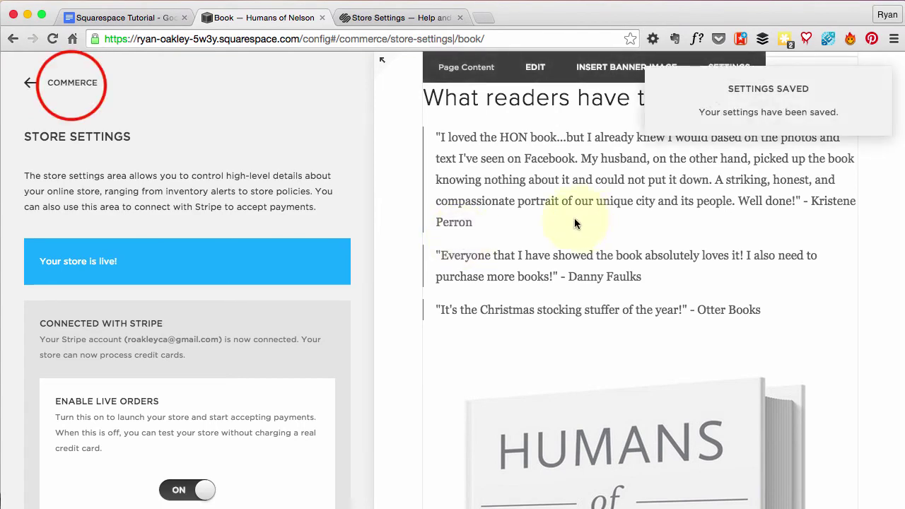
pyautogui.click(64, 84)
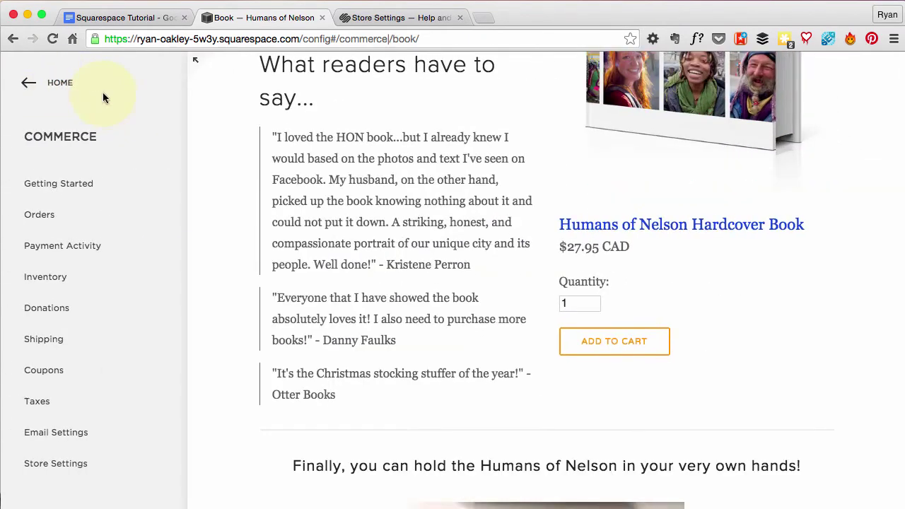
pyautogui.click(53, 39)
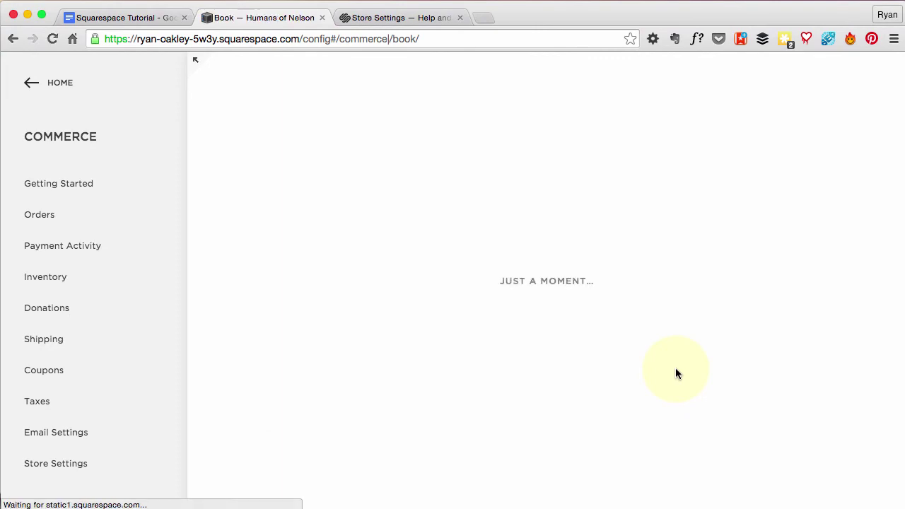
pyautogui.scroll(-3, 677, 370)
pyautogui.scroll(-3, 676, 373)
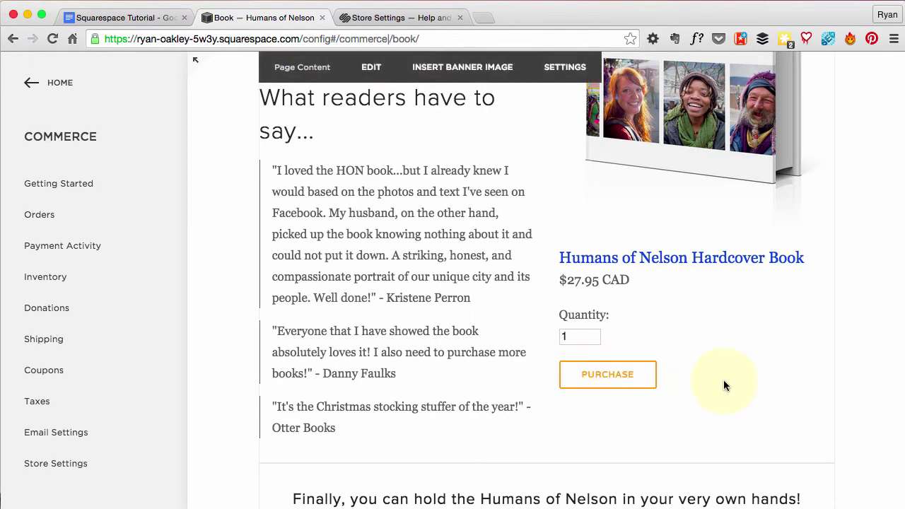
pyautogui.scroll(5, 523, 371)
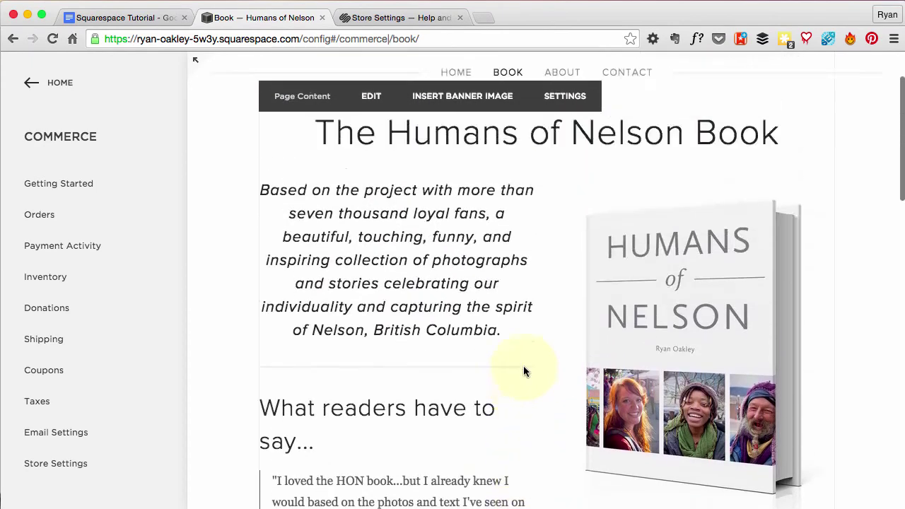
pyautogui.scroll(-6, 524, 371)
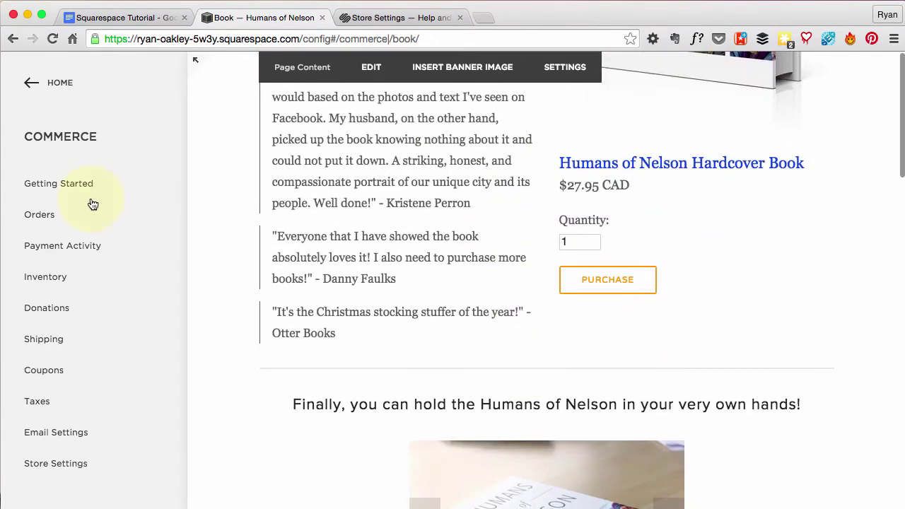
# Switch Enable Live Orders off in the store settings, turn it back on, save, and return to the Commerce options
pyautogui.click(42, 464)
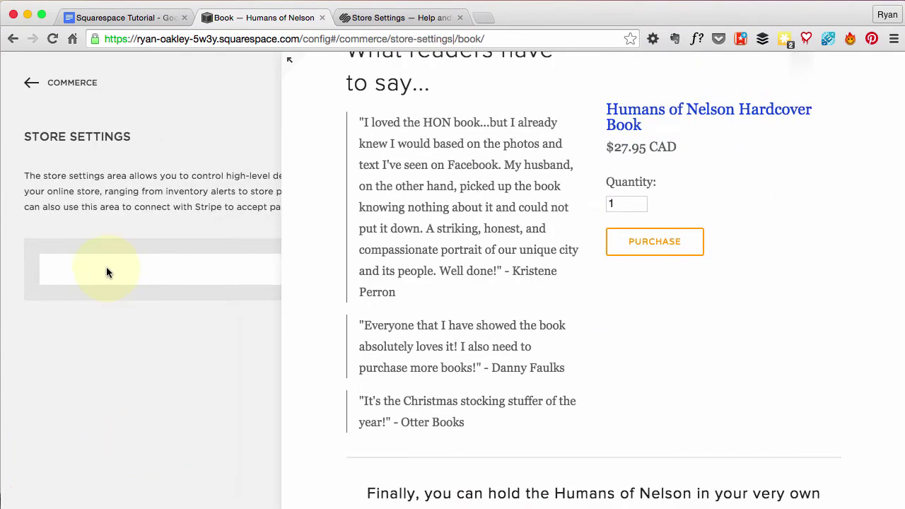
pyautogui.scroll(-2, 141, 311)
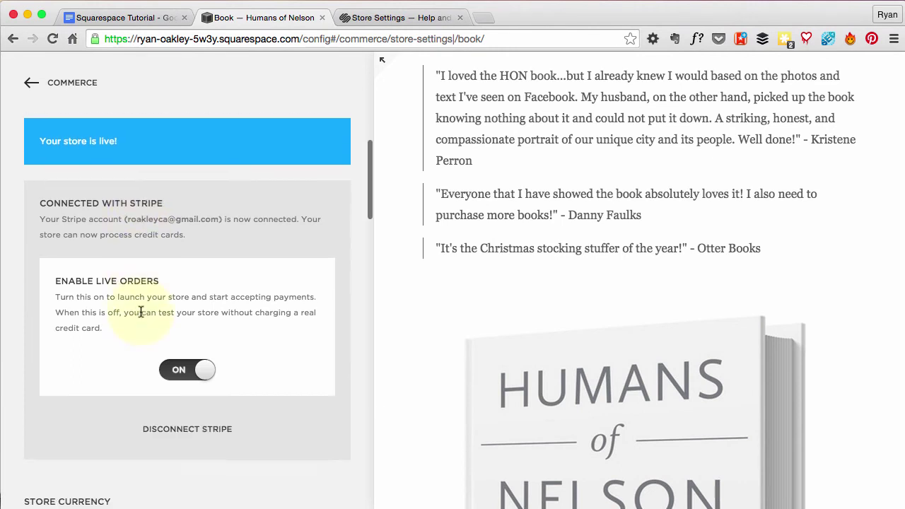
pyautogui.click(185, 377)
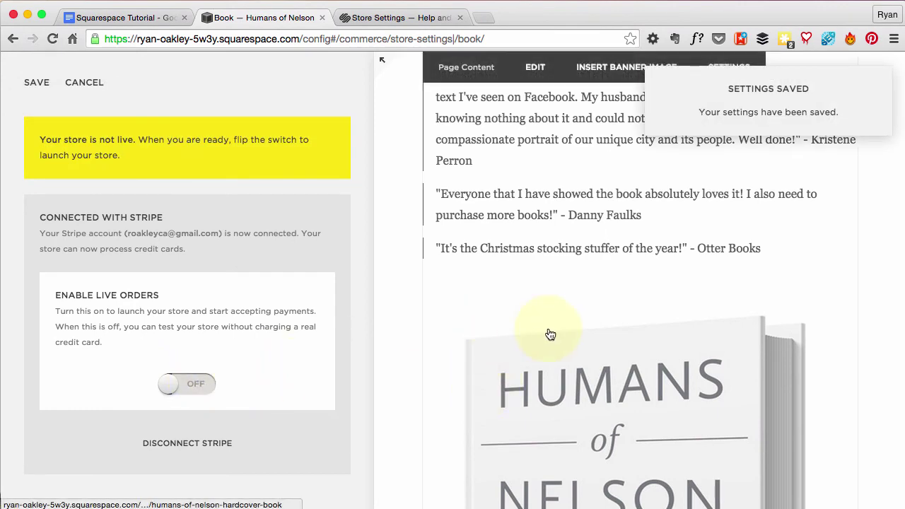
pyautogui.scroll(-5, 708, 311)
pyautogui.scroll(-3, 706, 311)
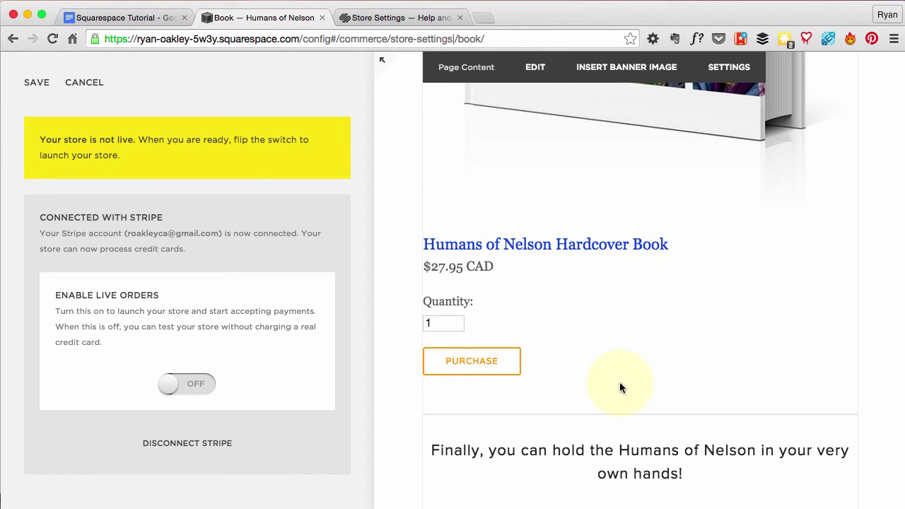
pyautogui.click(180, 384)
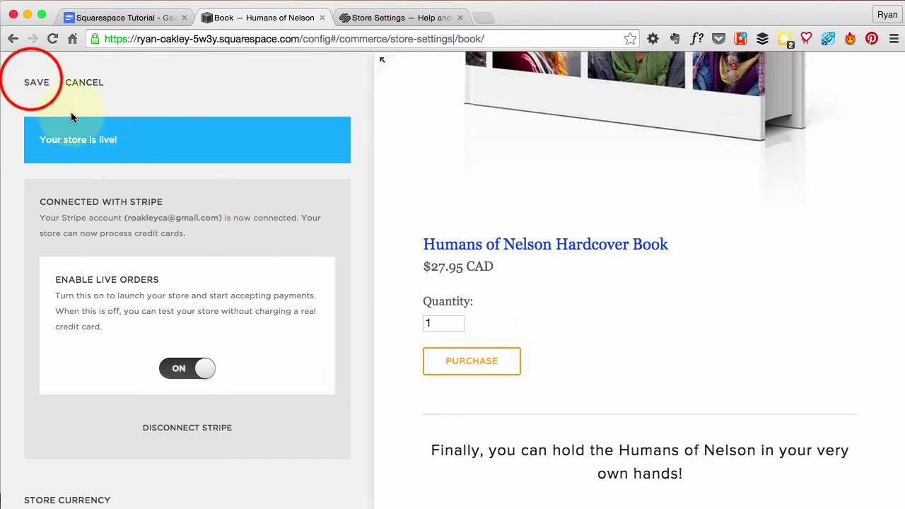
pyautogui.click(91, 83)
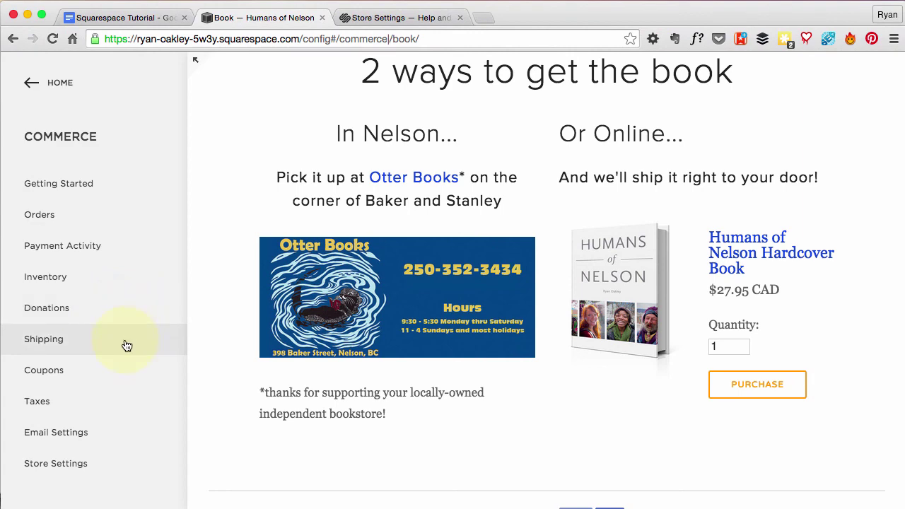
# Compare the top of the Book page with the finished site in Safari
pyautogui.scroll(10, 479, 319)
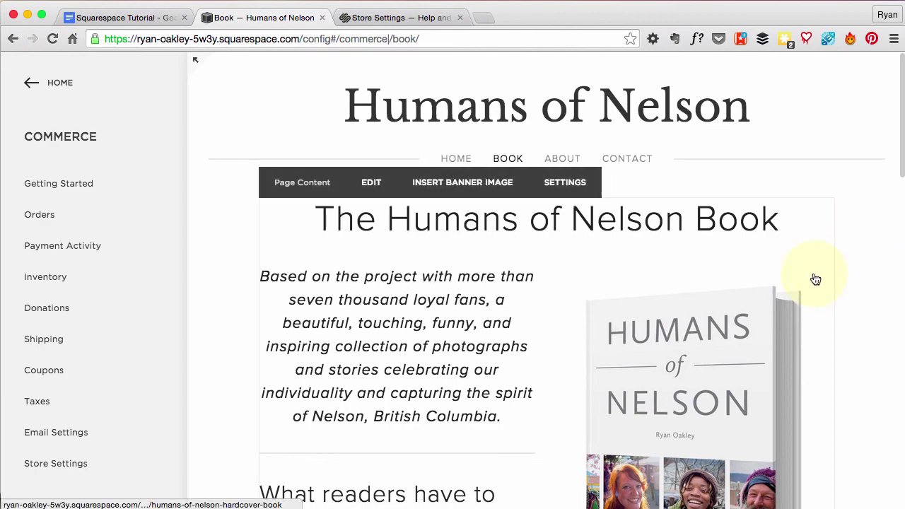
pyautogui.press('super+Tab')
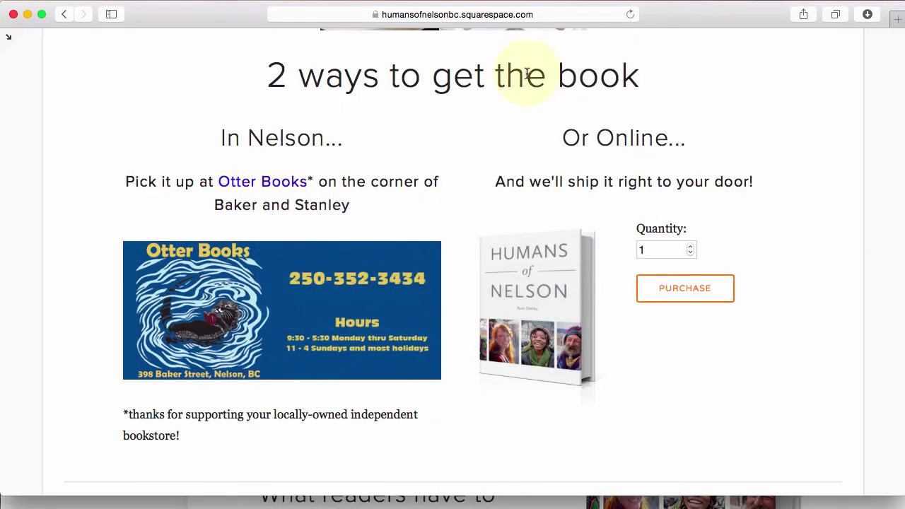
pyautogui.scroll(10, 543, 134)
pyautogui.scroll(5, 543, 139)
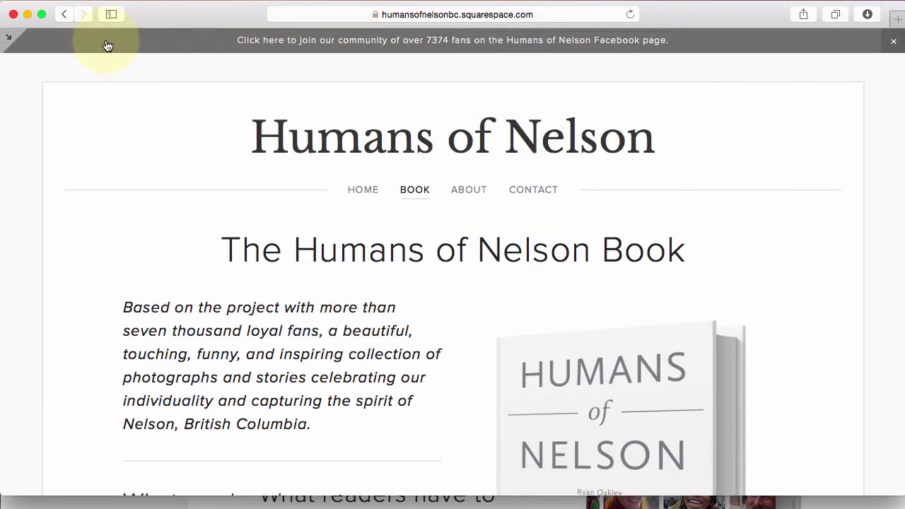